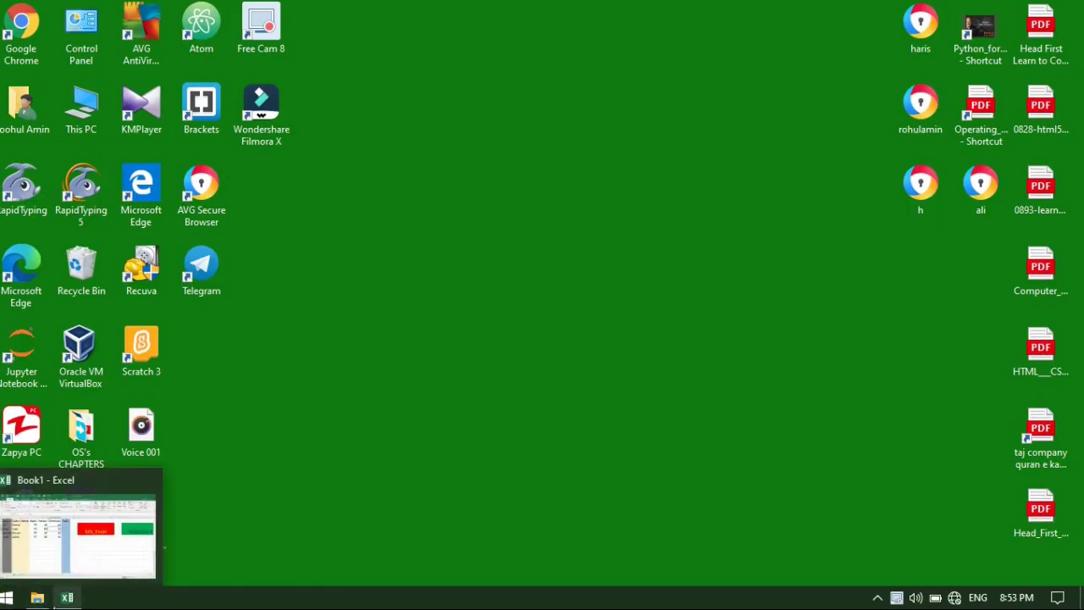
# - Restore the minimised Book1 workbook from the taskbar so the student marks table fills the screen
pyautogui.click(66, 598)
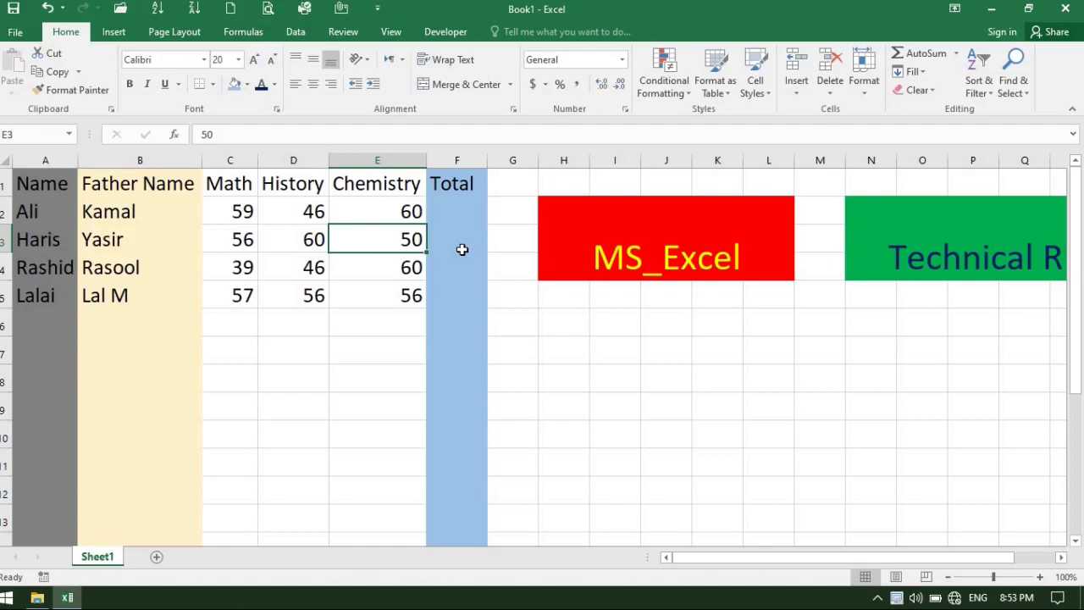
pyautogui.click(445, 202)
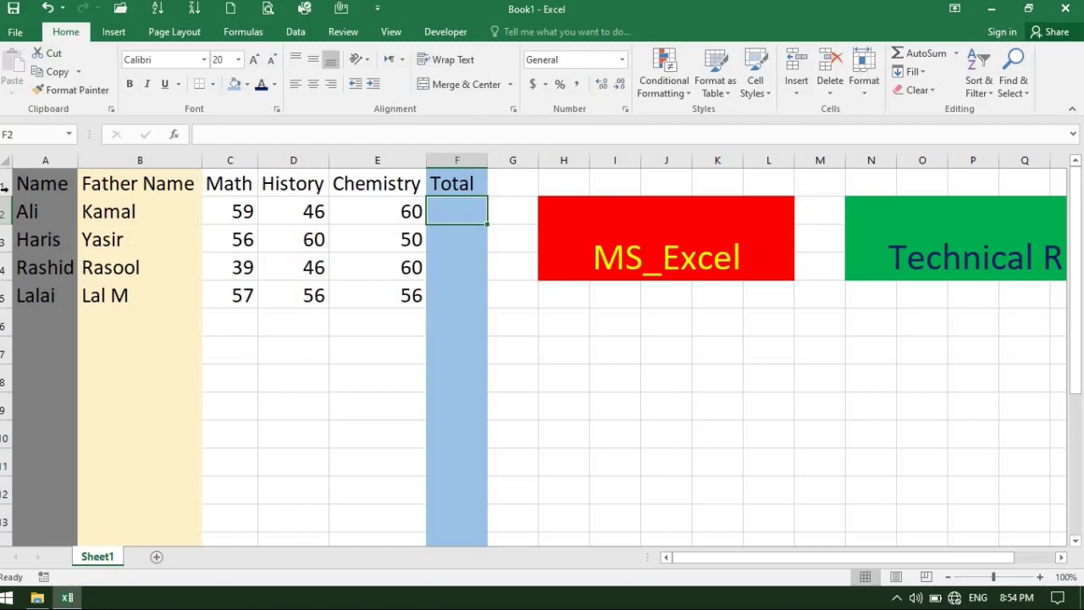
pyautogui.moveTo(27, 174); pyautogui.dragTo(445, 310)
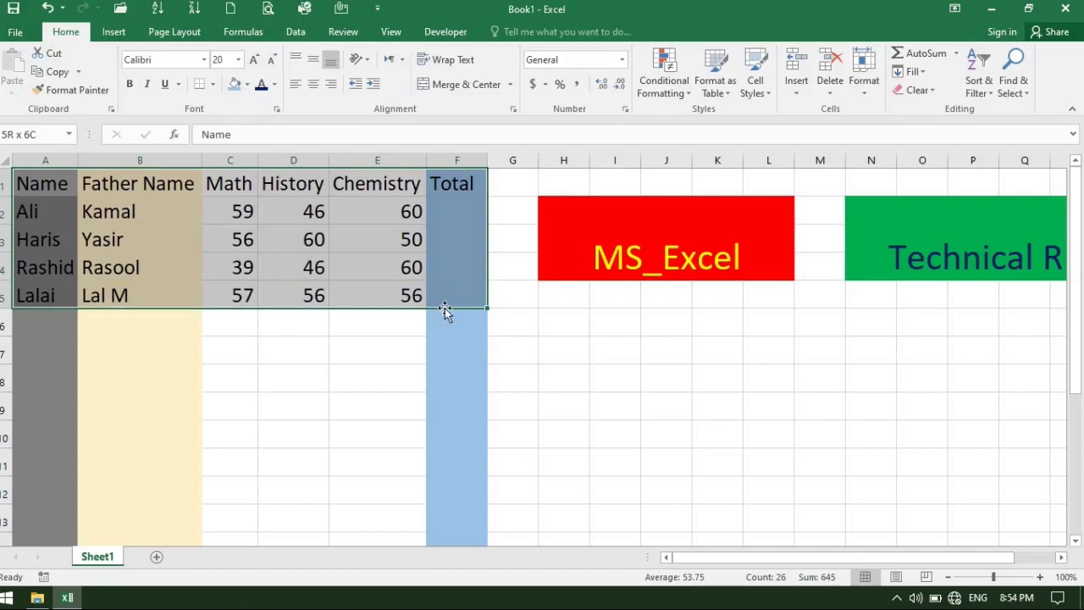
pyautogui.click(457, 265)
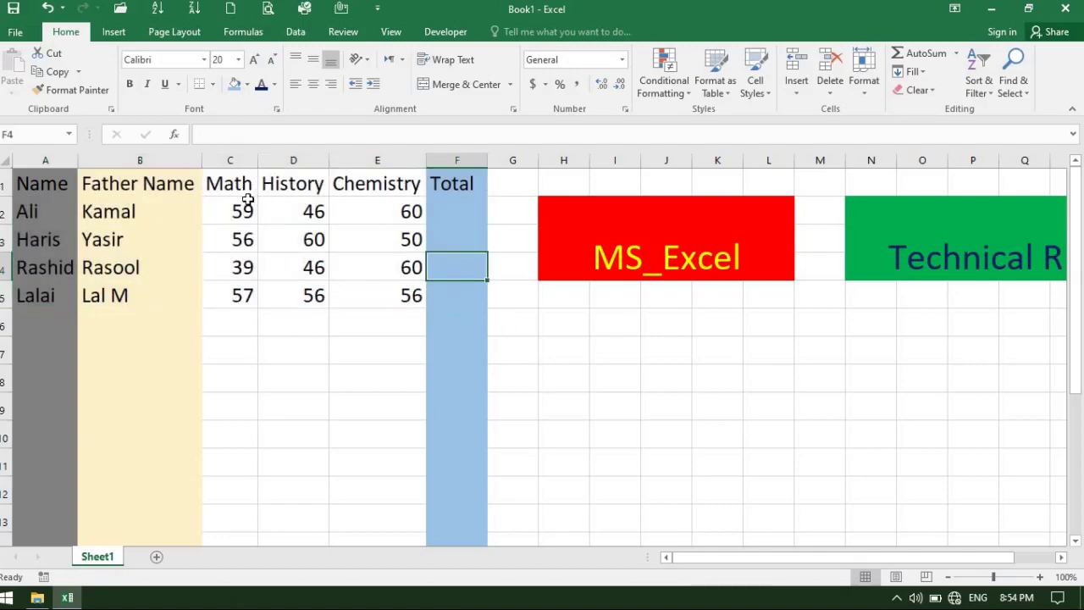
pyautogui.click(447, 209)
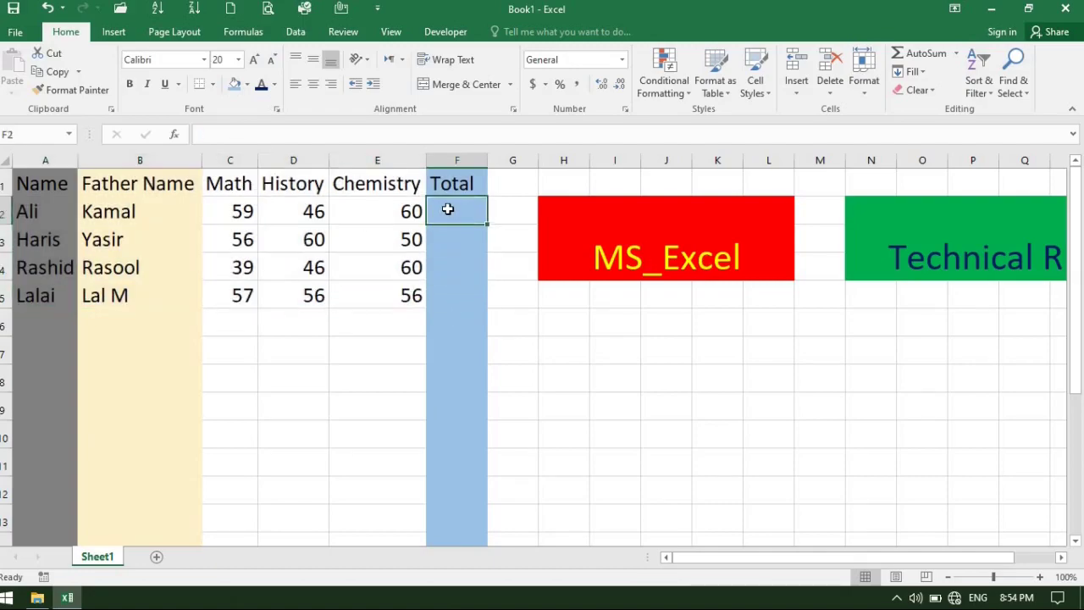
pyautogui.click(448, 267)
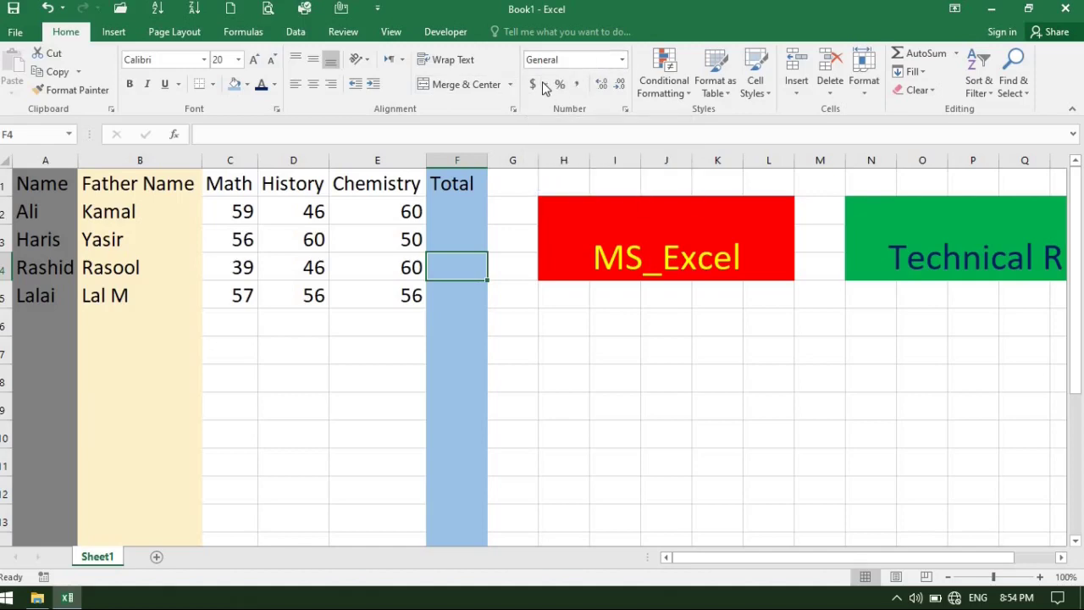
pyautogui.click(408, 212)
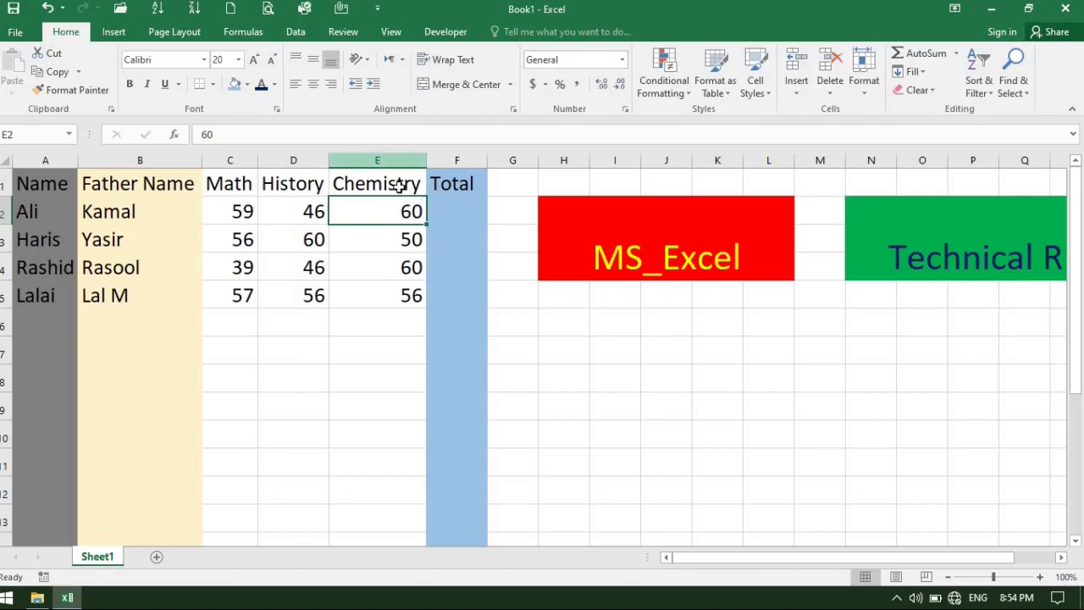
# - Apply the Currency number format to E2 so Ali's Chemistry mark shows $60.00
pyautogui.click(545, 85)
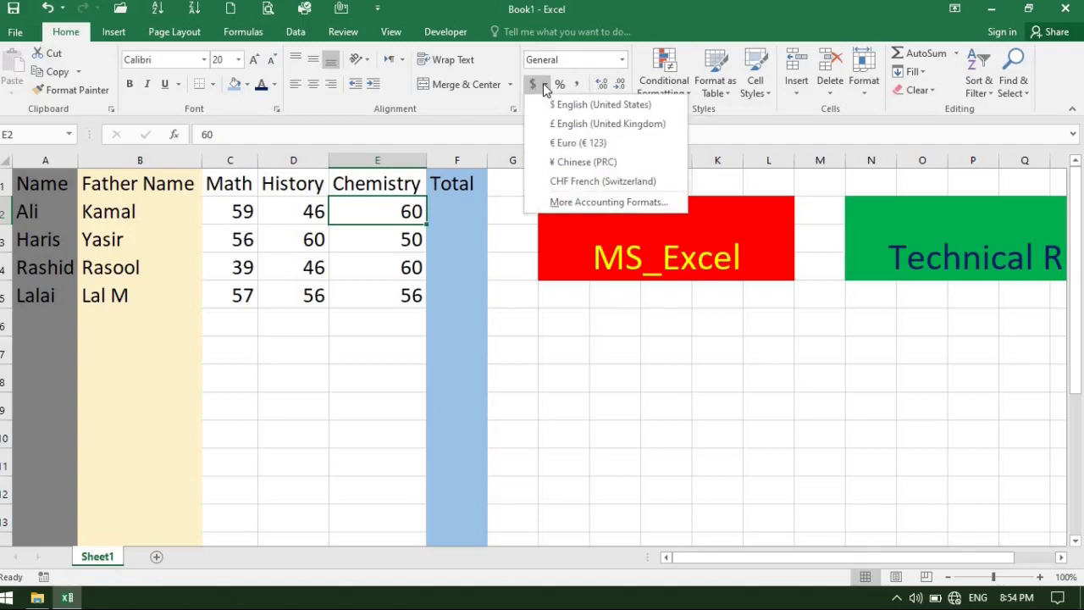
pyautogui.click(624, 61)
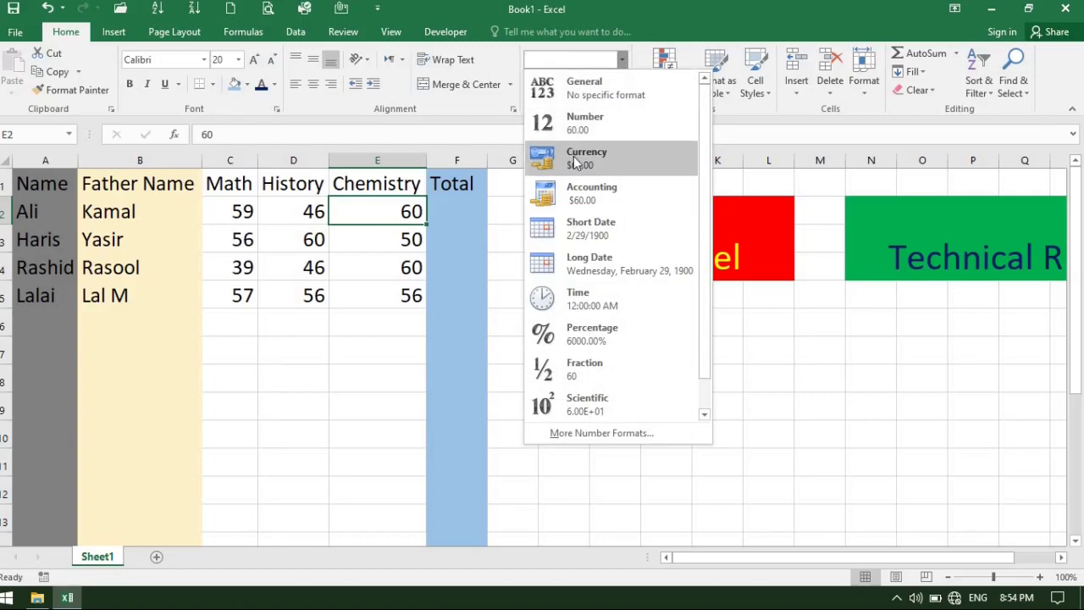
pyautogui.click(576, 161)
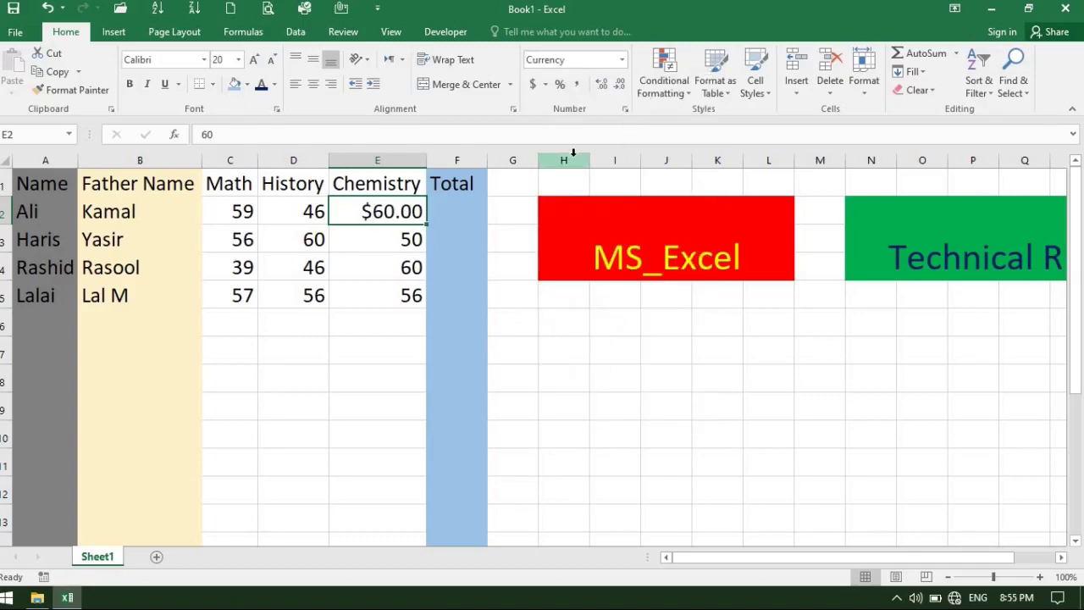
pyautogui.click(545, 85)
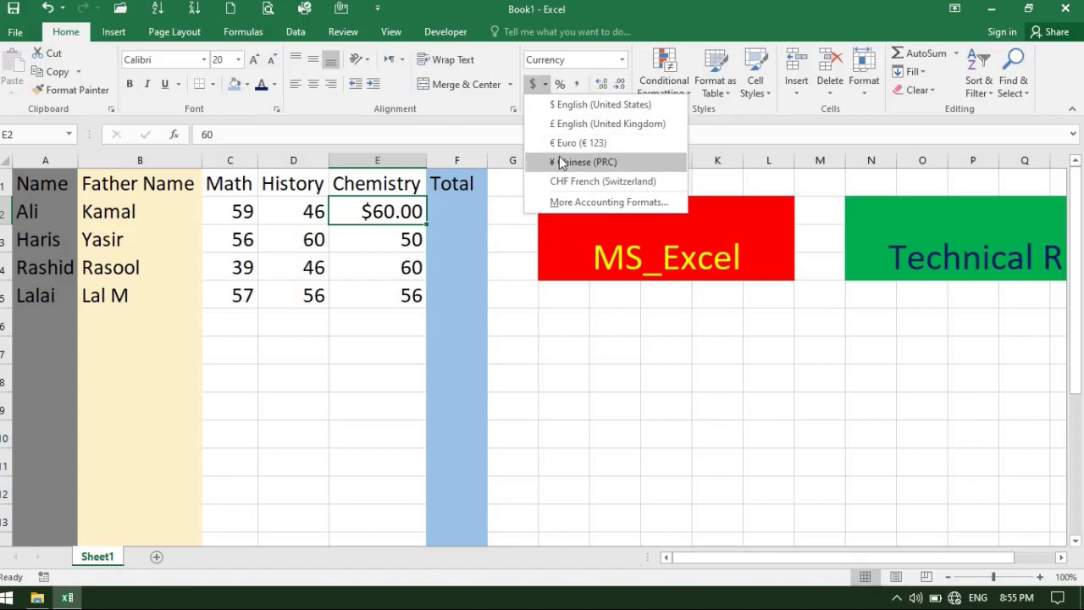
pyautogui.click(511, 146)
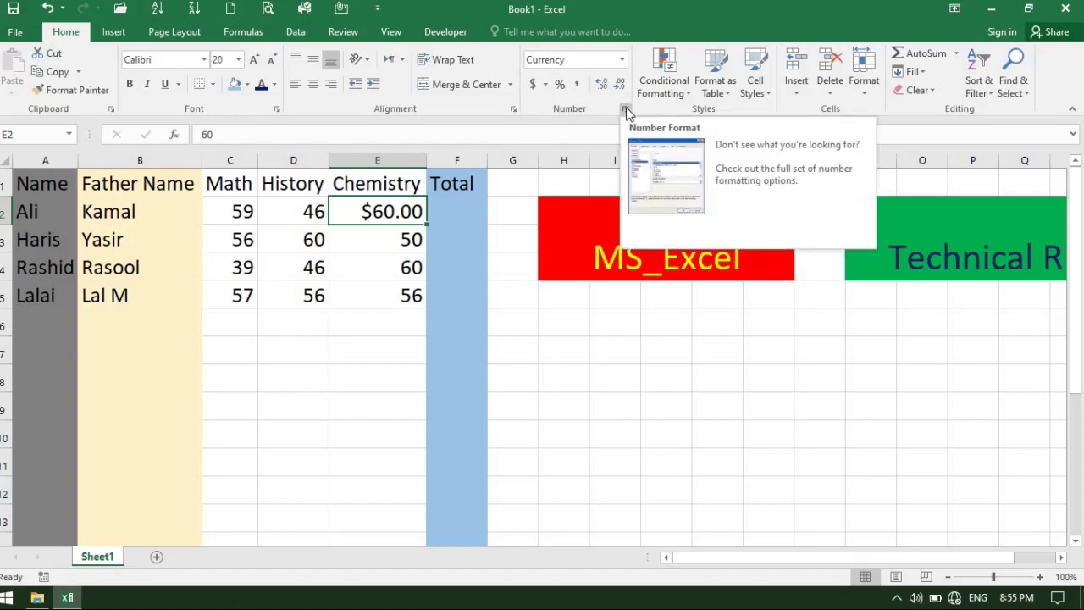
# - In Format Cells for E2, preview General, Number, Currency and its symbols, then select Accounting
pyautogui.click(625, 110)
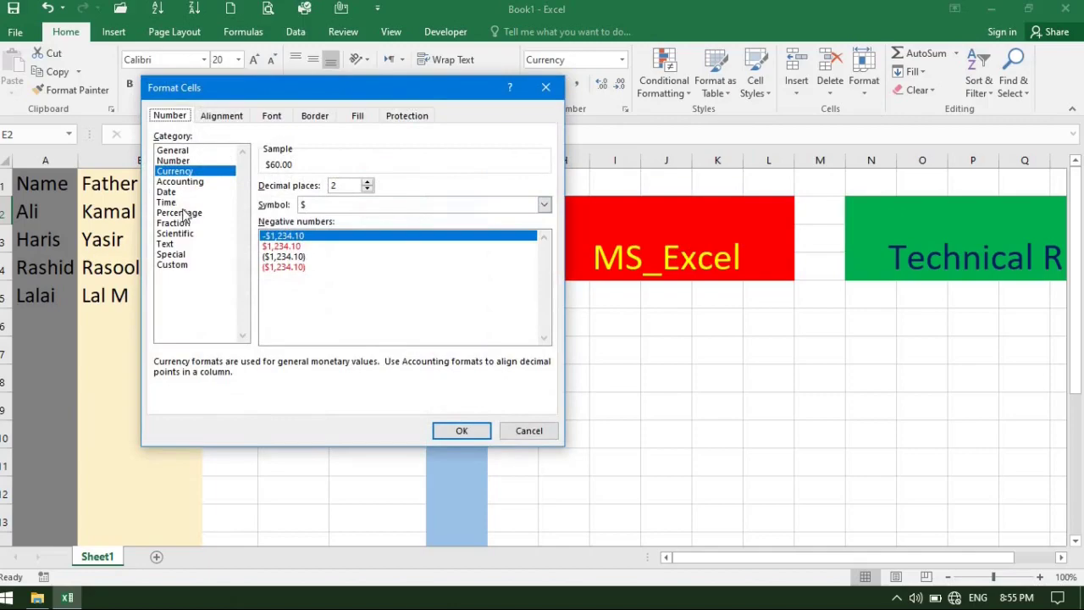
pyautogui.click(177, 151)
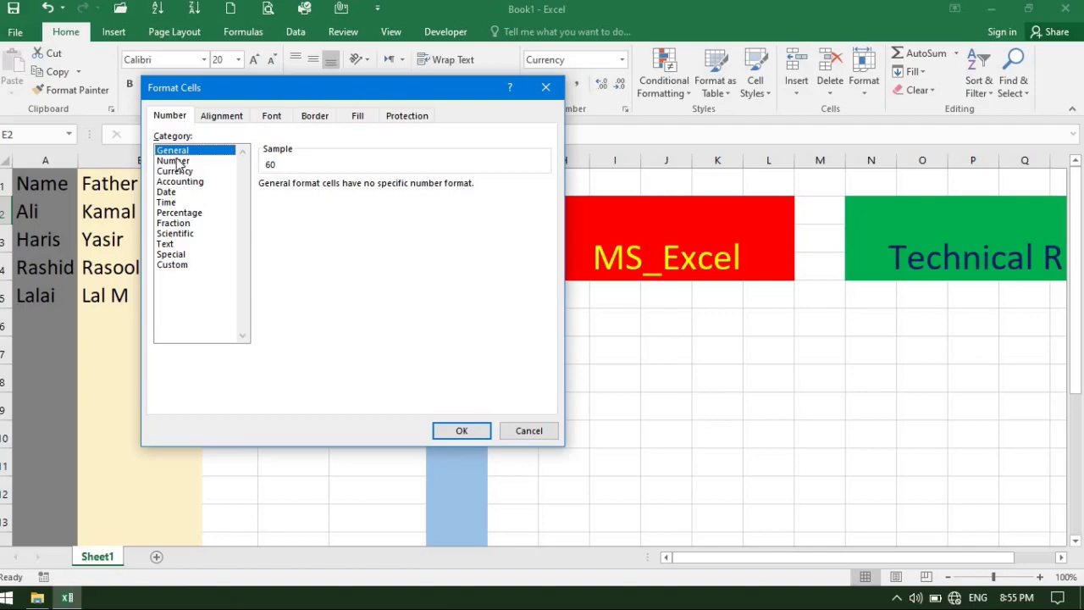
pyautogui.click(185, 161)
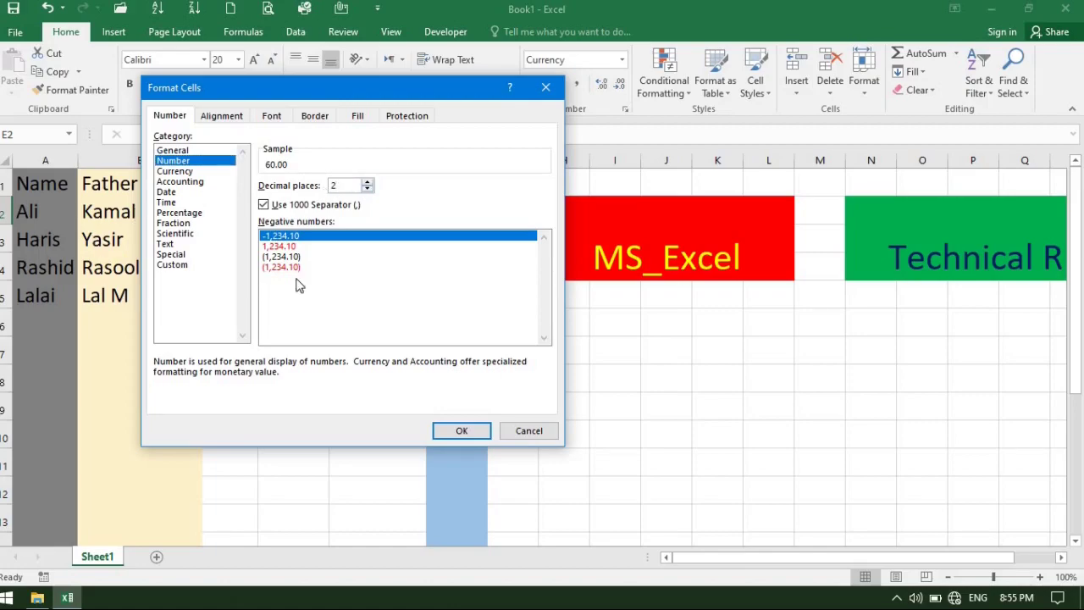
pyautogui.click(178, 171)
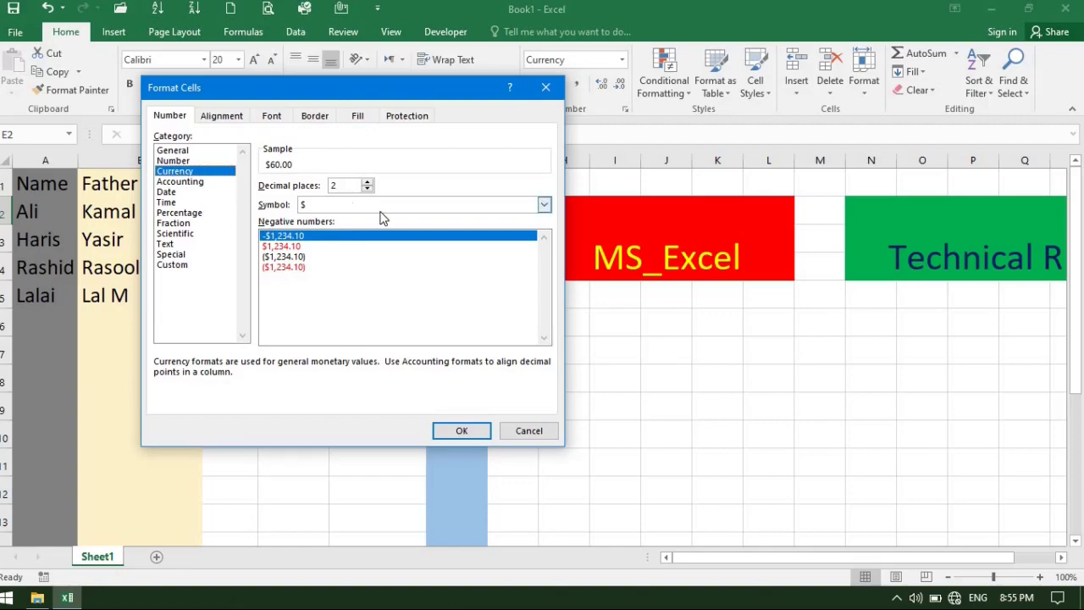
pyautogui.click(317, 205)
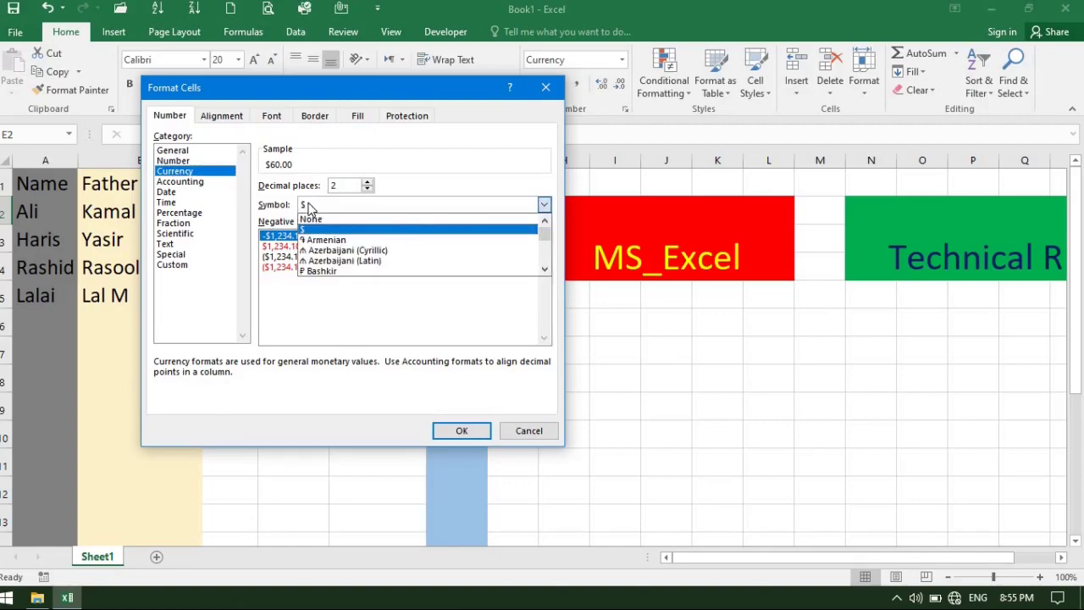
pyautogui.click(544, 206)
pyautogui.click(544, 206)
pyautogui.click(544, 270)
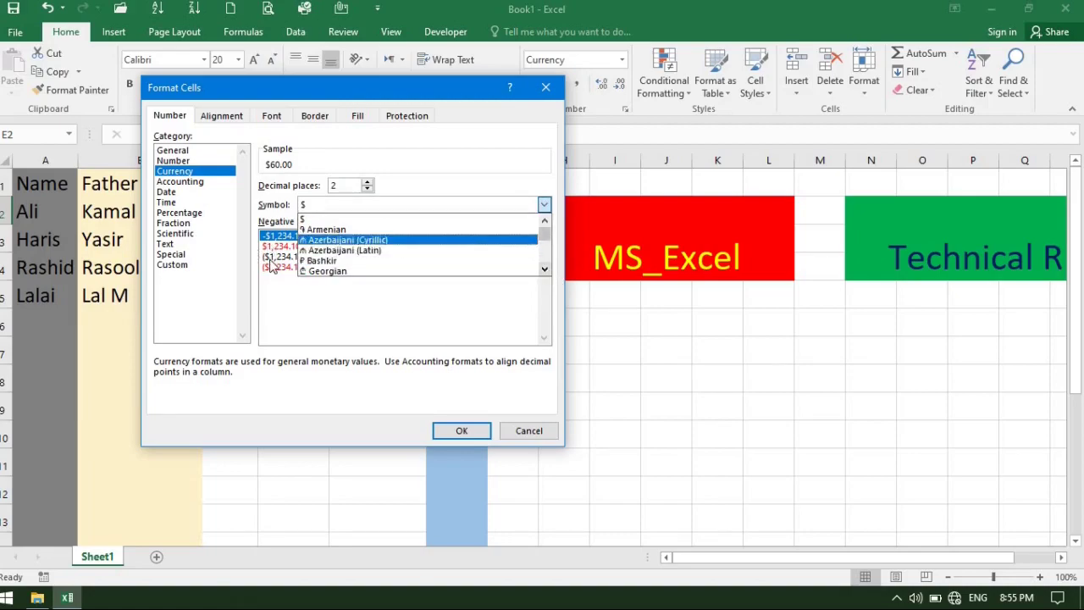
pyautogui.click(185, 182)
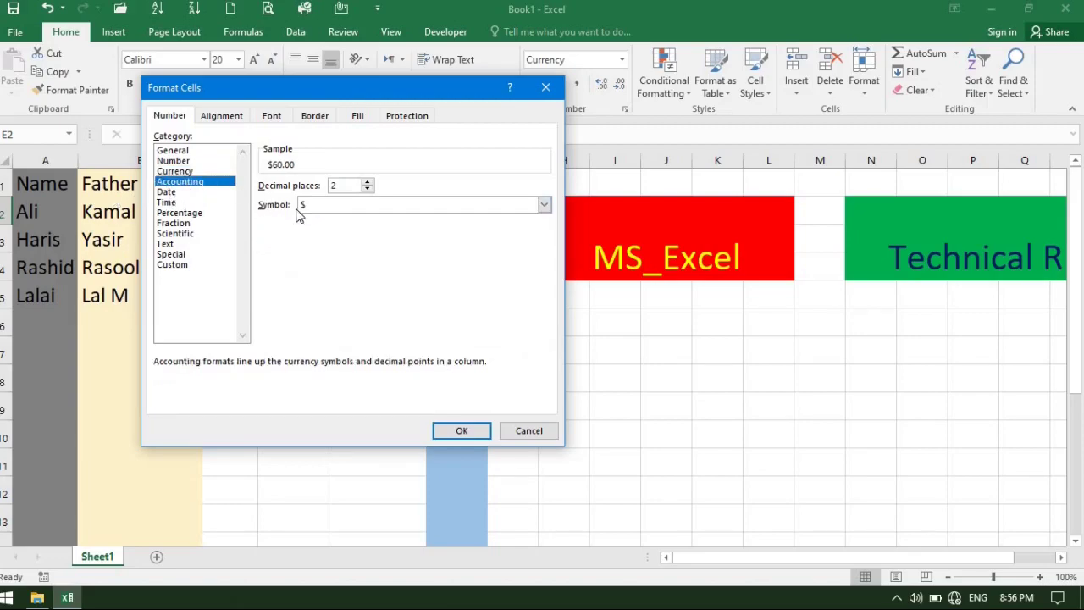
# - Preview the Date category with its 3/14 type, then the Time category, for E2
pyautogui.click(166, 193)
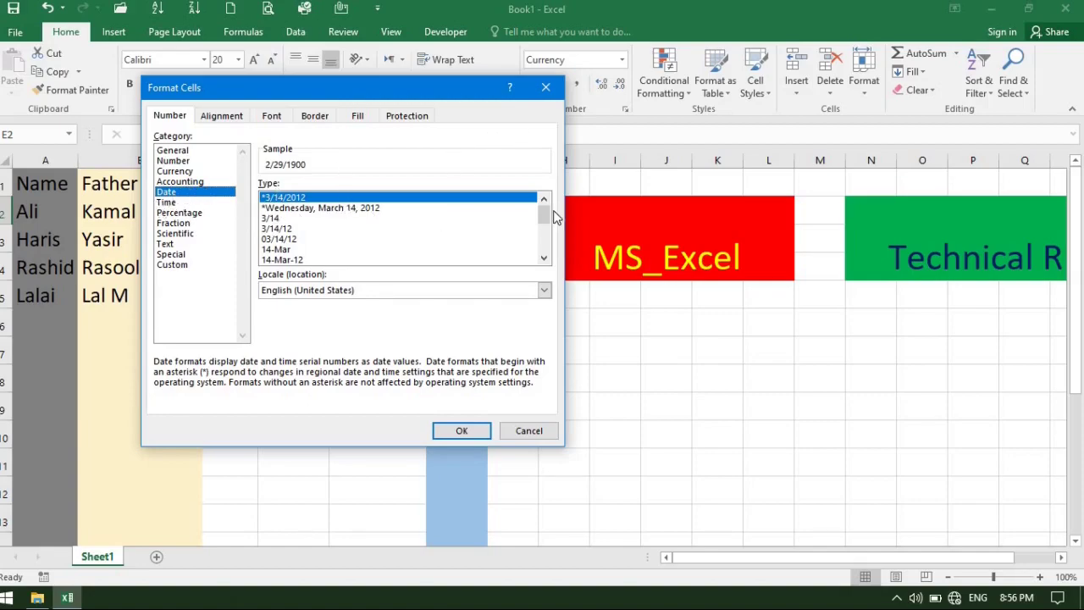
pyautogui.press('Down')
pyautogui.press('Down')
pyautogui.press('Down')
pyautogui.press('Up')
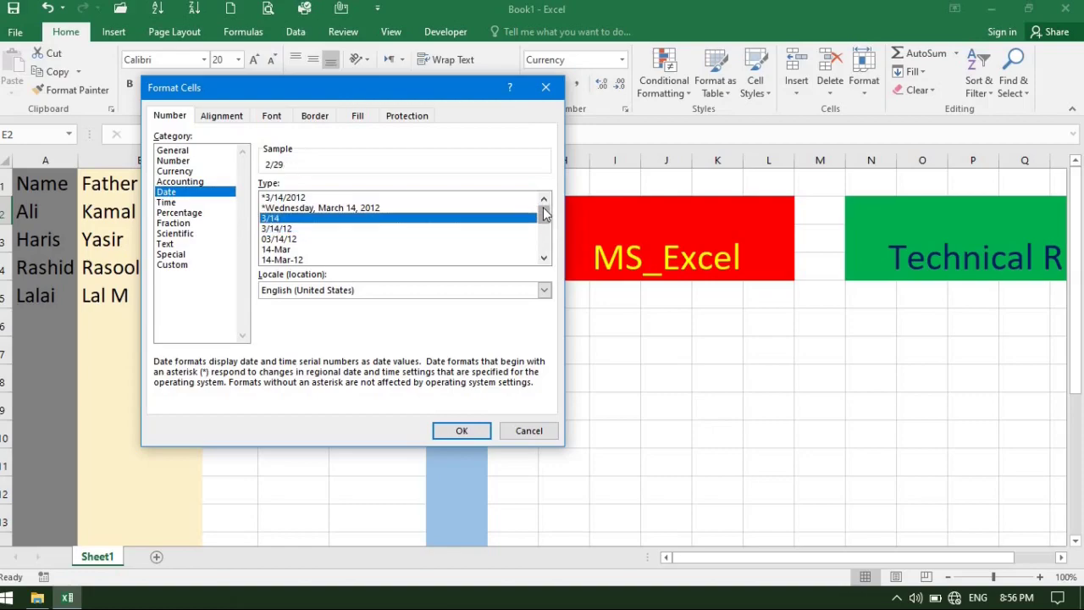
pyautogui.moveTo(545, 213); pyautogui.dragTo(546, 222)
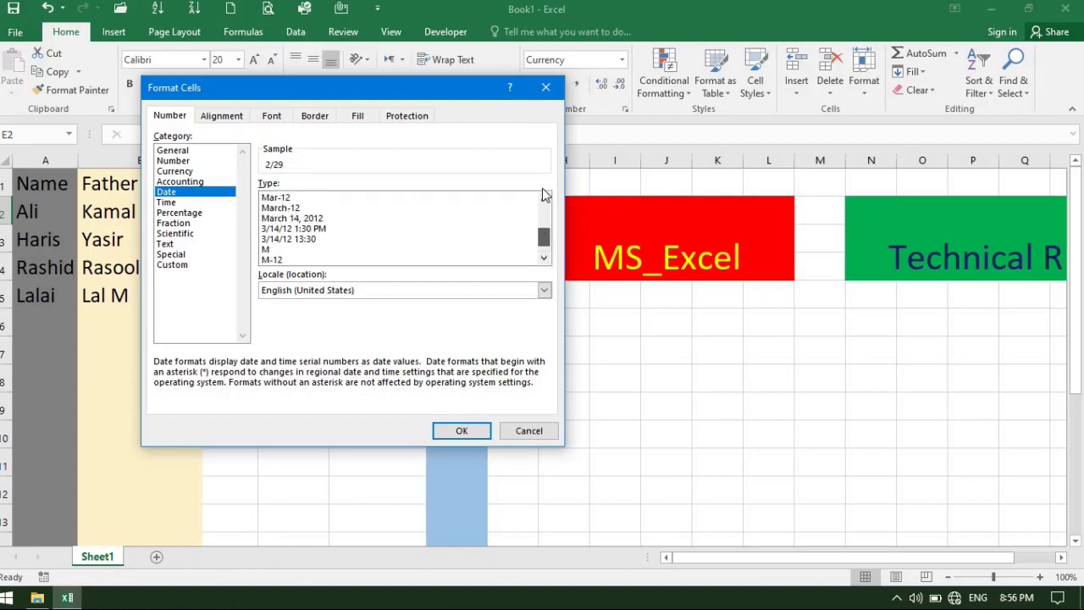
pyautogui.moveTo(546, 223); pyautogui.dragTo(542, 236)
pyautogui.click(541, 235)
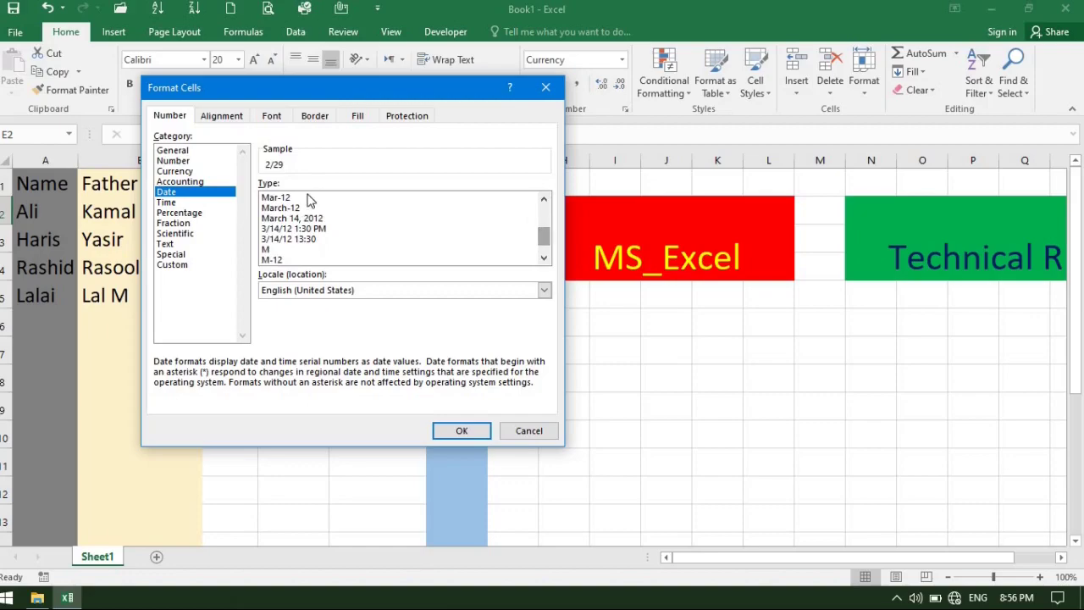
pyautogui.click(167, 203)
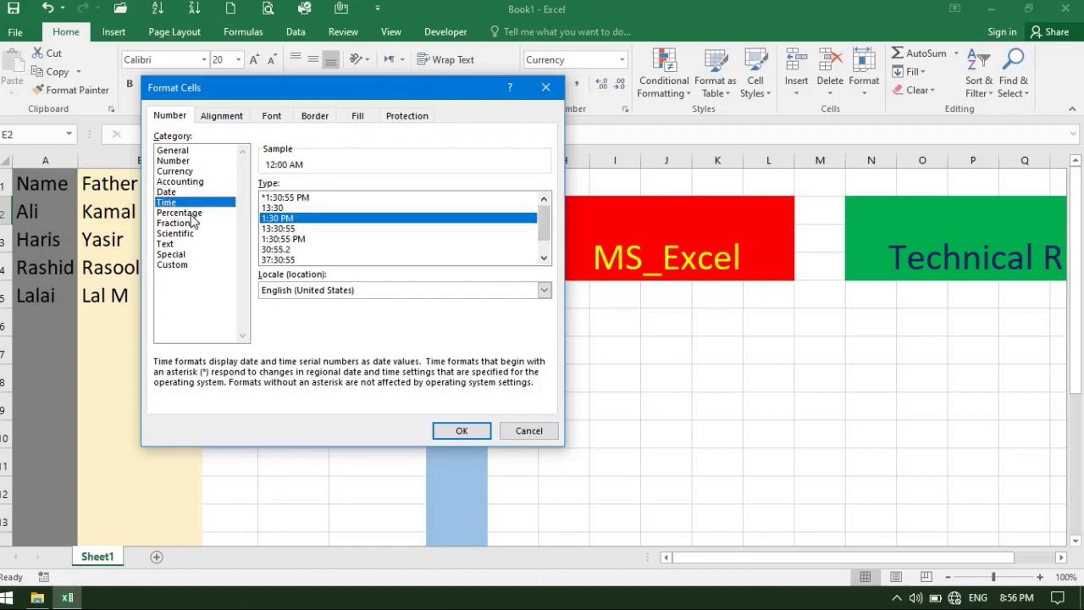
# - Preview Percentage, Fraction (one and two digits), Scientific, Text, Special and Custom formats for E2
pyautogui.click(193, 213)
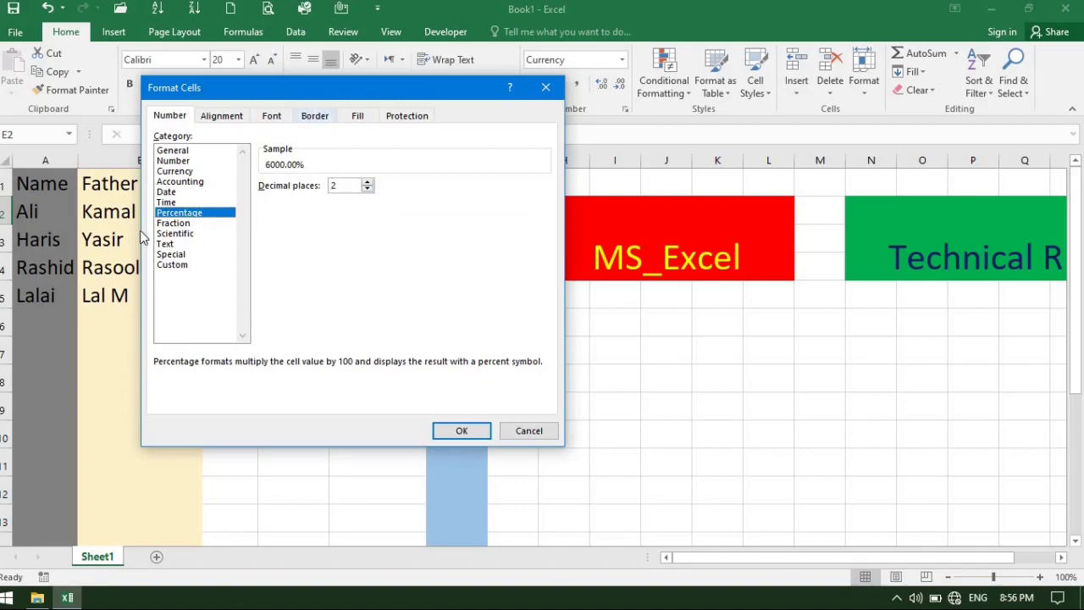
pyautogui.click(178, 223)
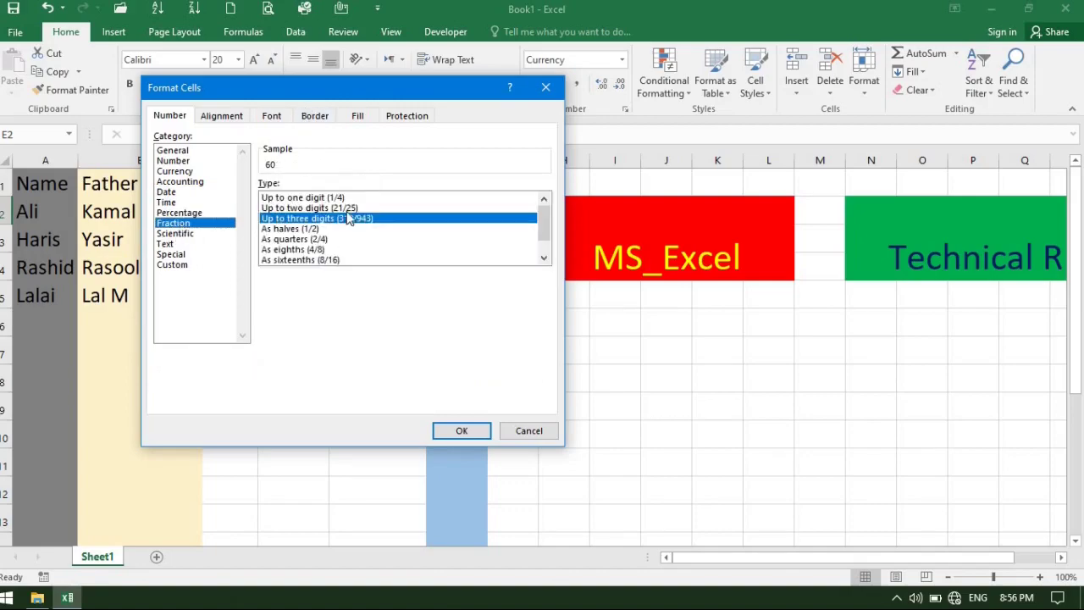
pyautogui.click(330, 197)
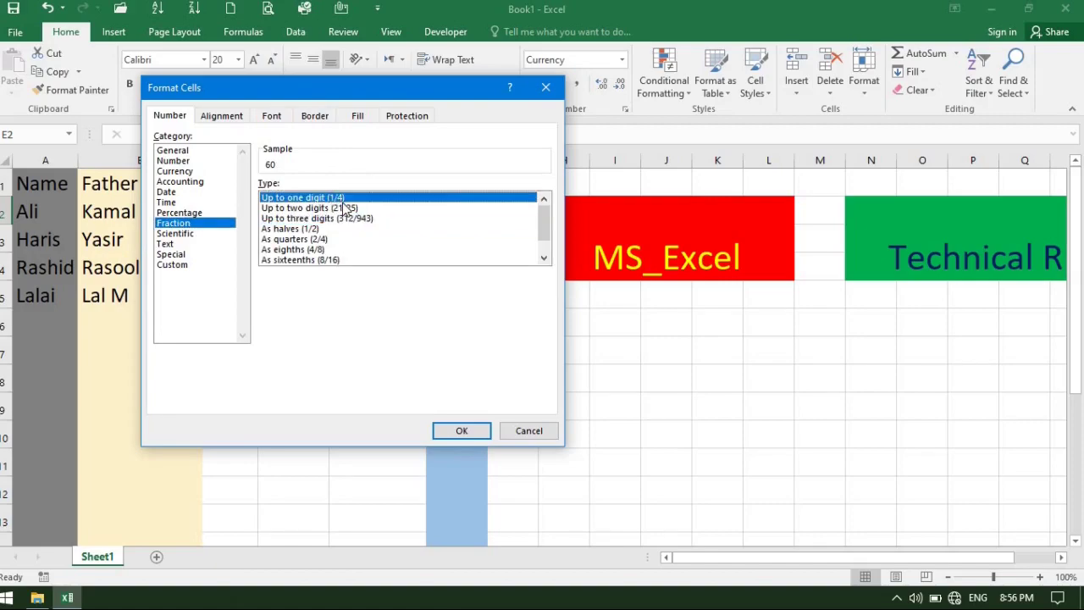
pyautogui.click(322, 209)
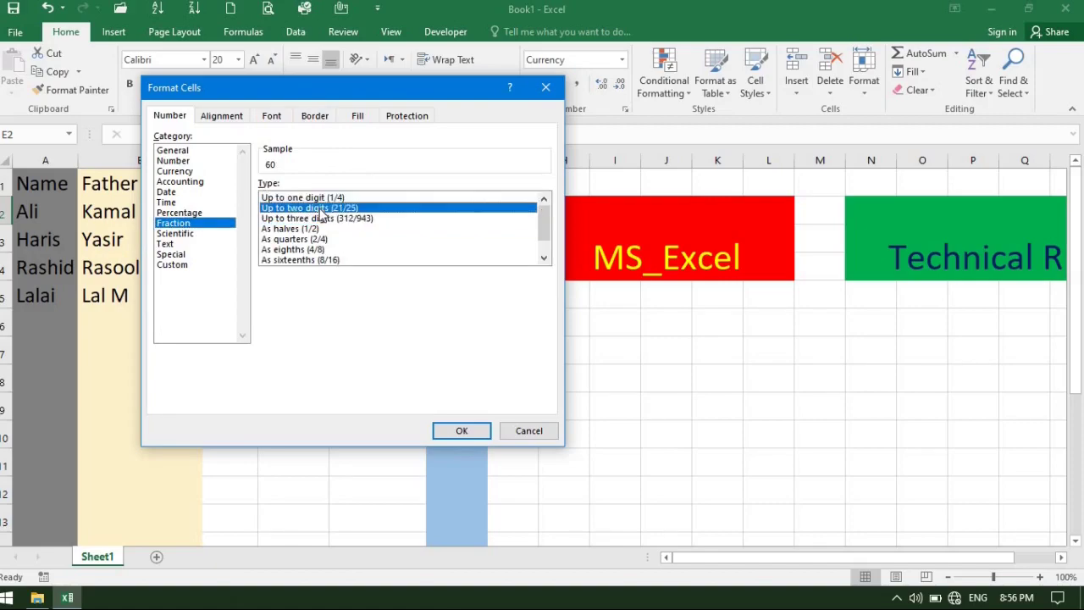
pyautogui.click(178, 233)
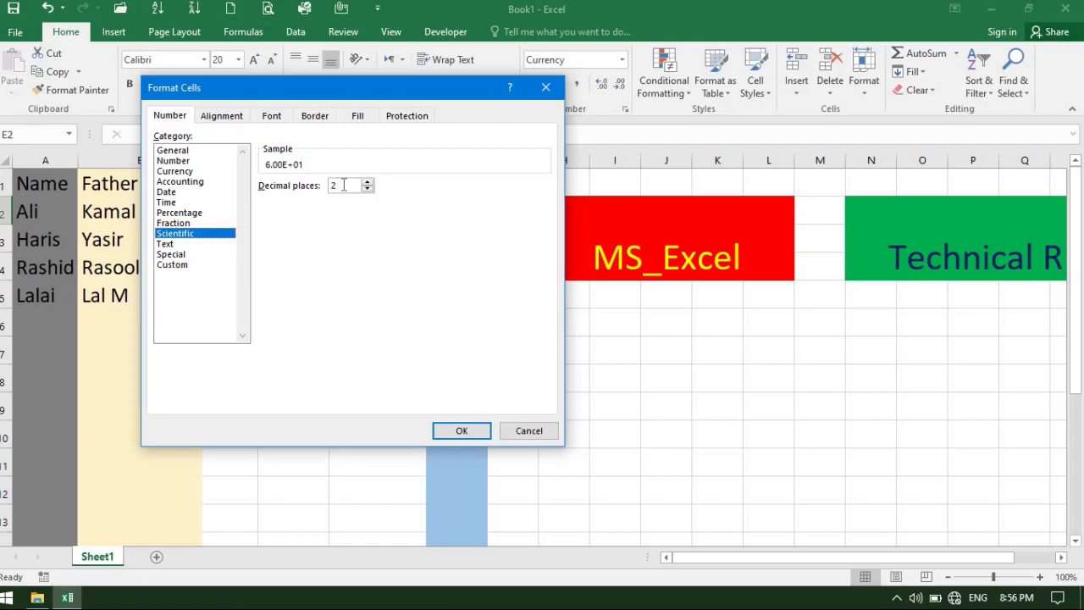
pyautogui.click(166, 244)
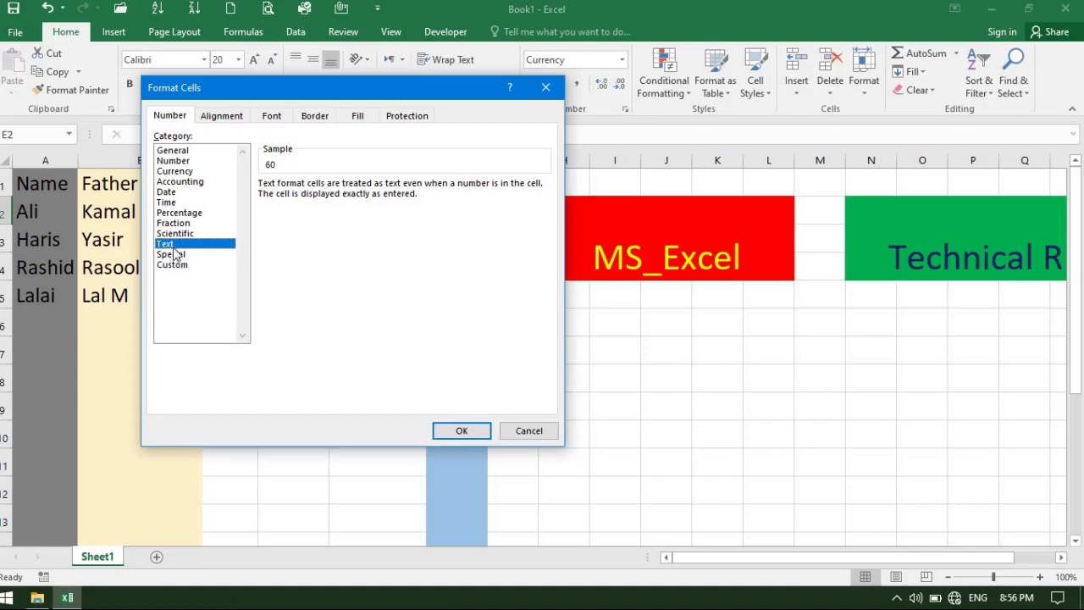
pyautogui.click(172, 254)
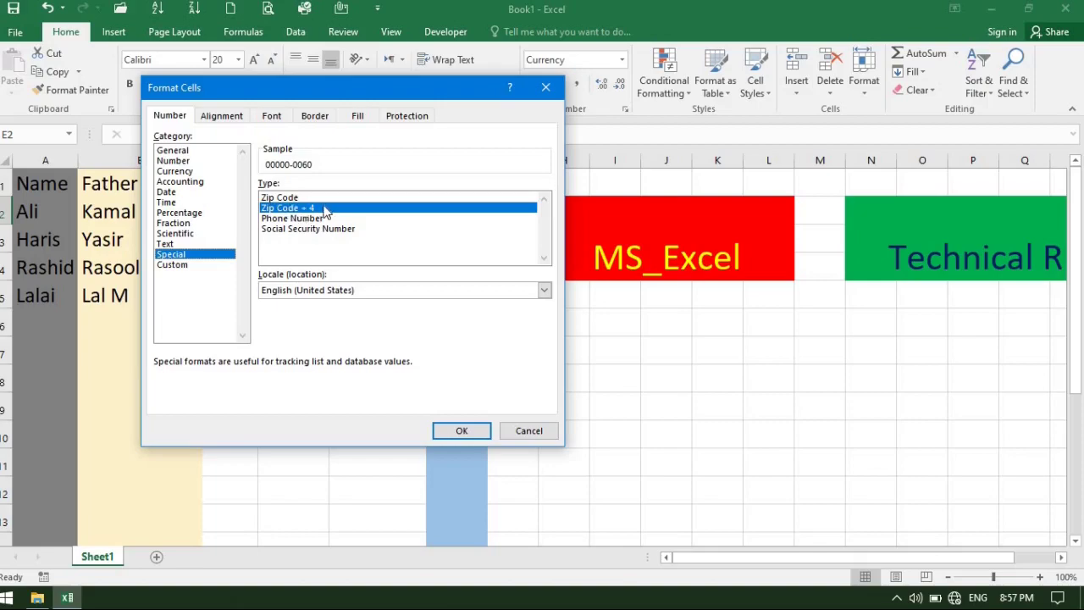
pyautogui.click(174, 265)
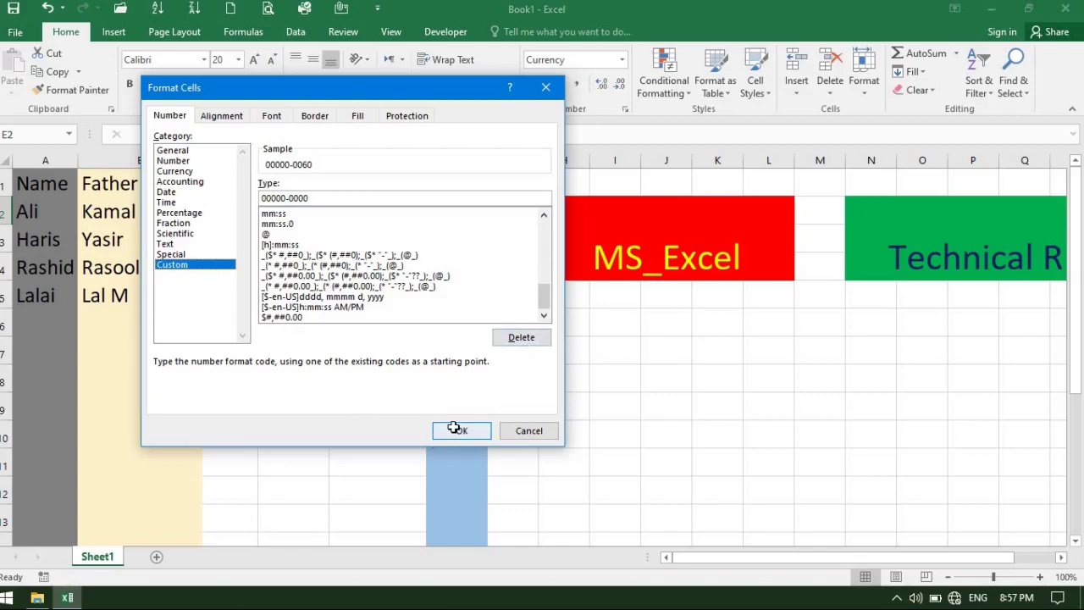
# - Apply the zip-code format to E2, then reset E2 to General so it shows 60
pyautogui.click(458, 431)
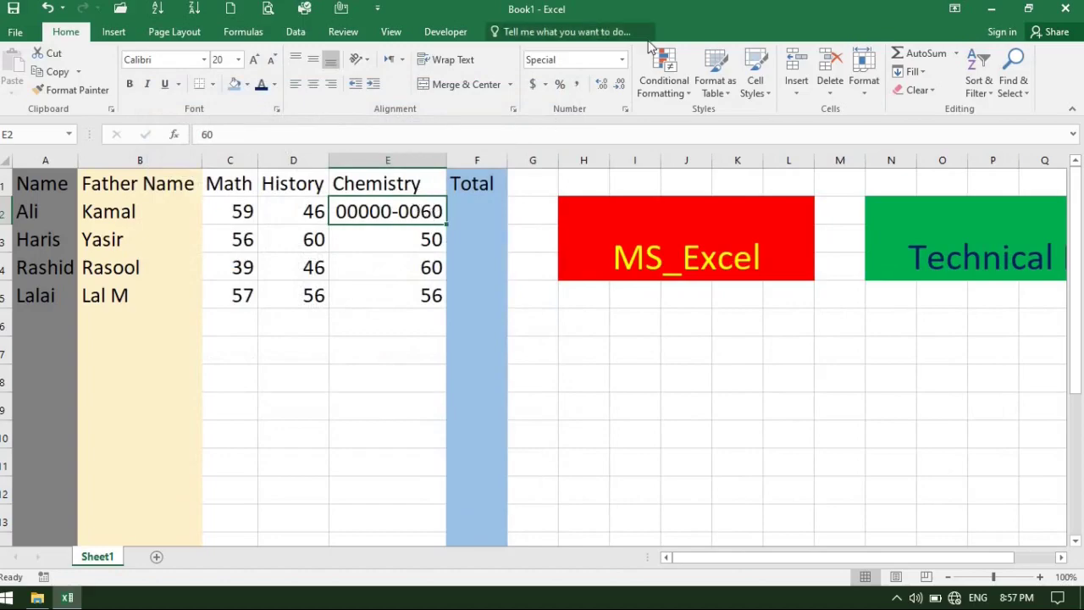
pyautogui.click(622, 59)
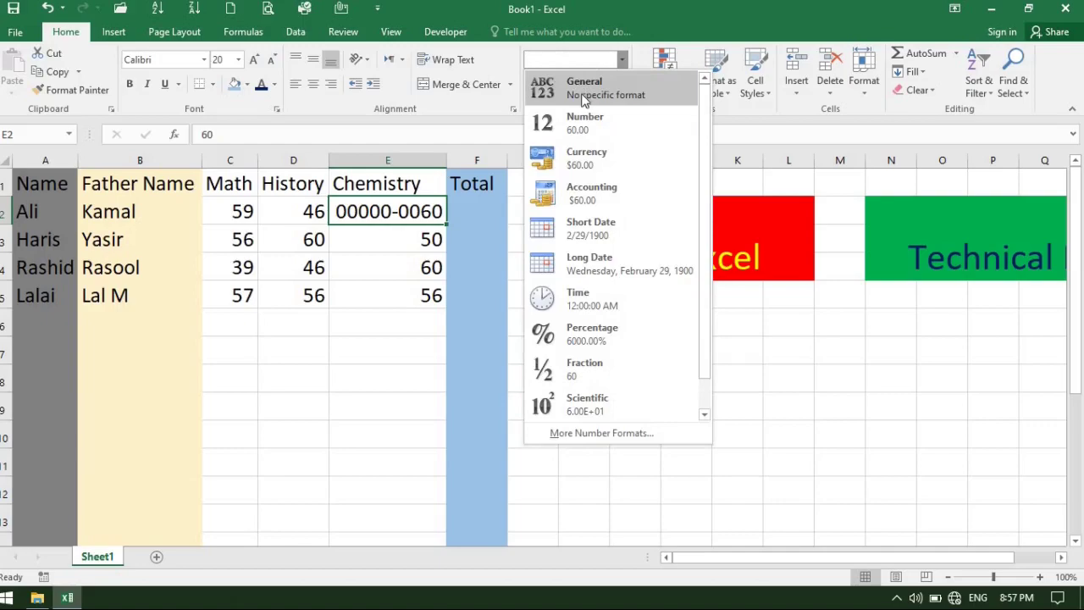
pyautogui.click(580, 86)
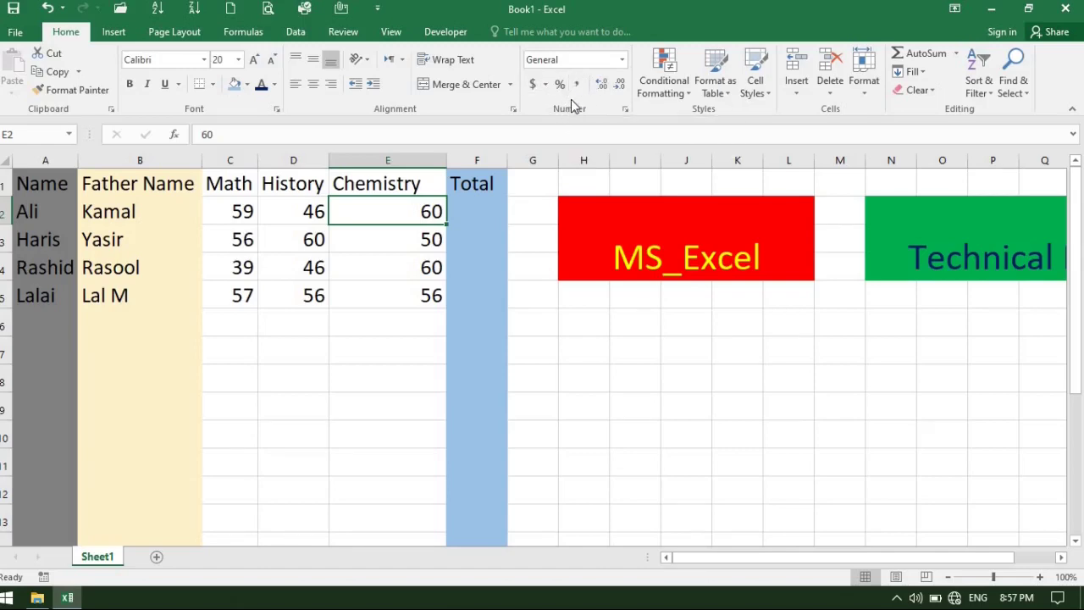
pyautogui.scroll(1, 571, 99)
pyautogui.scroll(1, 571, 99)
pyautogui.scroll(-1, 571, 99)
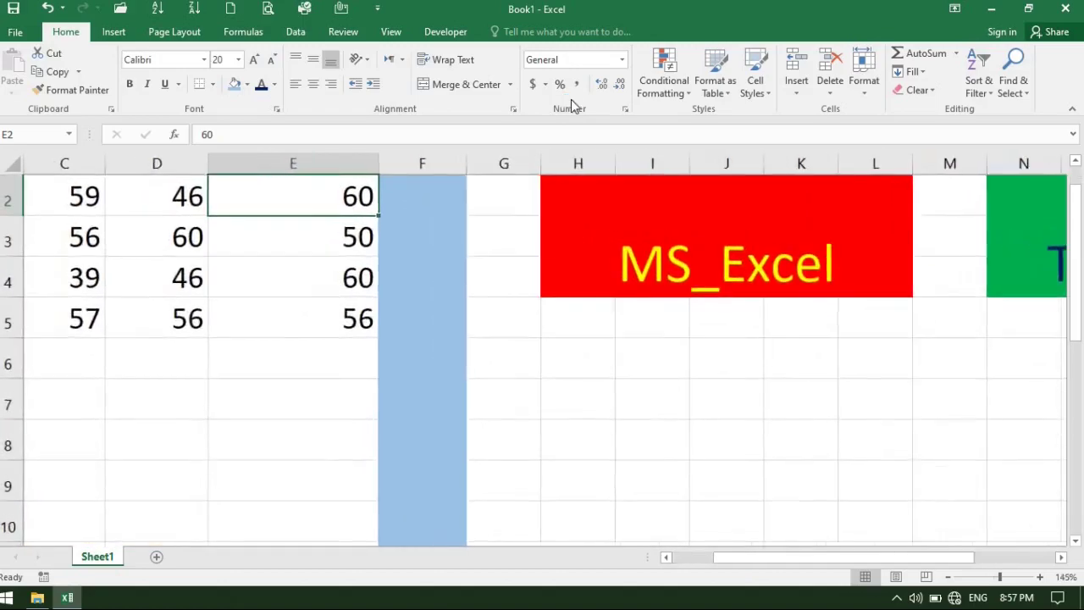
pyautogui.scroll(-1, 571, 99)
pyautogui.scroll(-1, 571, 99)
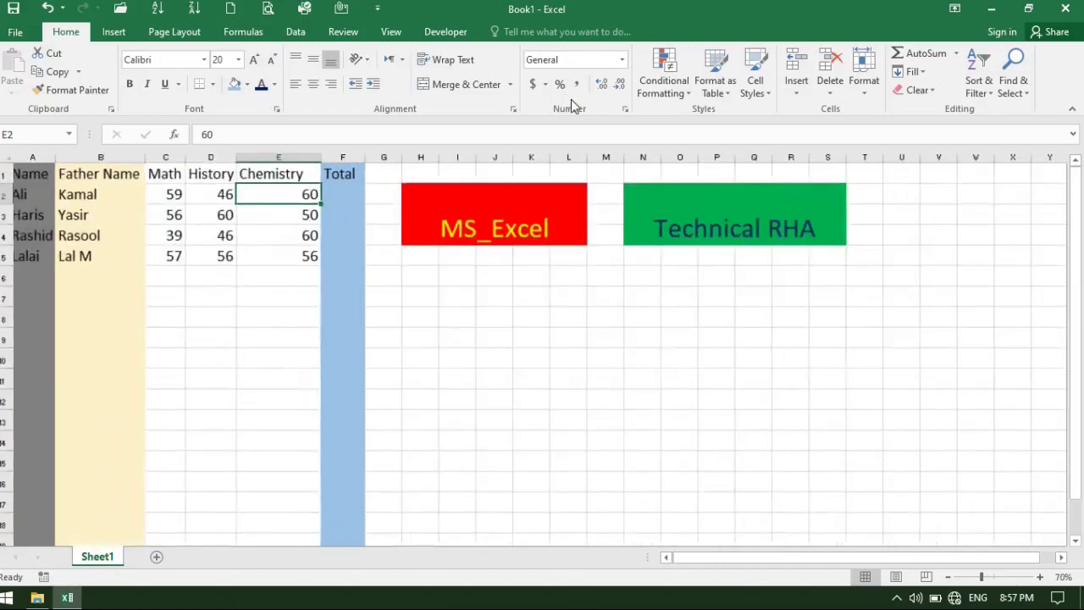
pyautogui.scroll(-1, 571, 100)
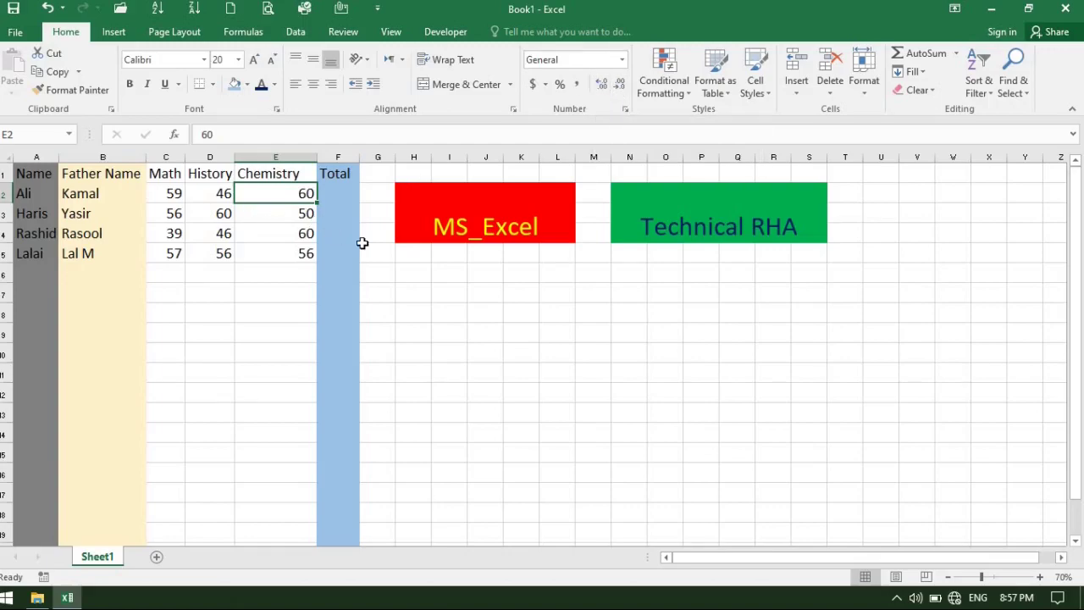
pyautogui.scroll(1, 258, 209)
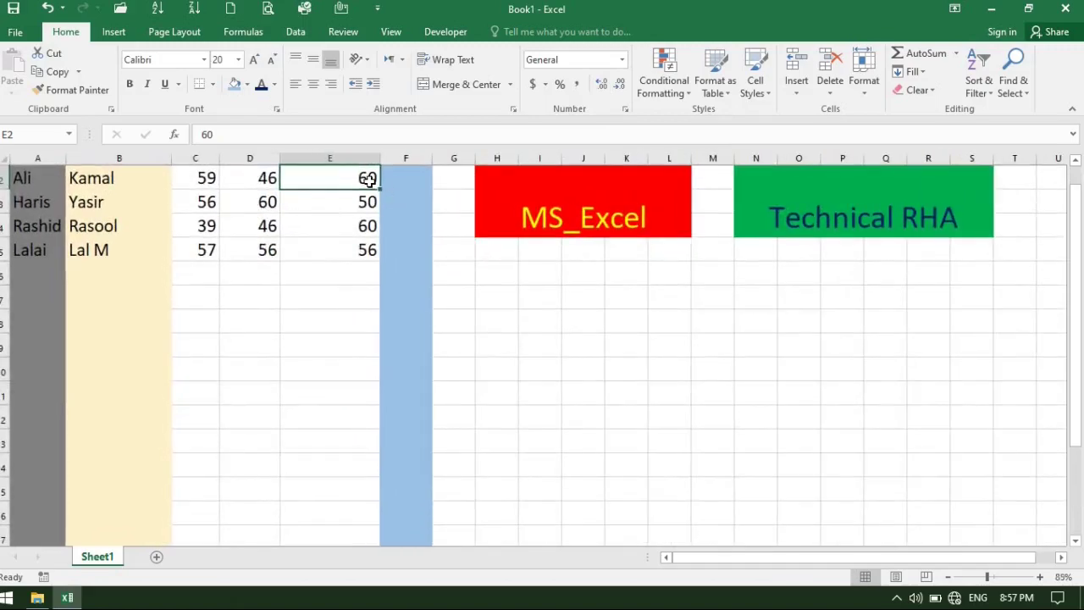
# - Re-enter 60 in cell E2 and reselect it
pyautogui.press('BackSpace')
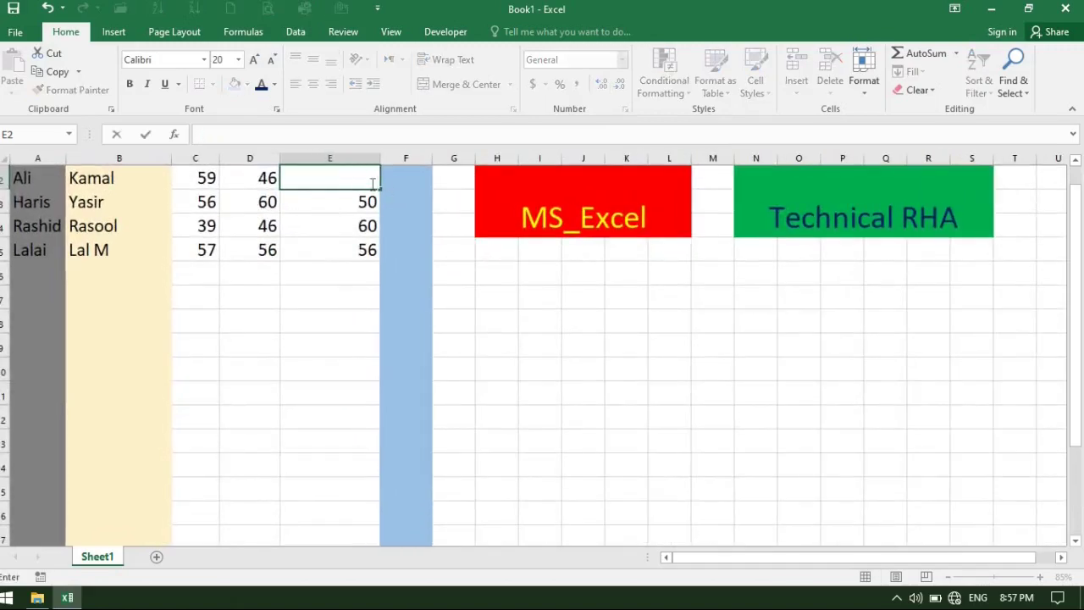
pyautogui.write('60')
pyautogui.hotkey('ctrl', 'Return')
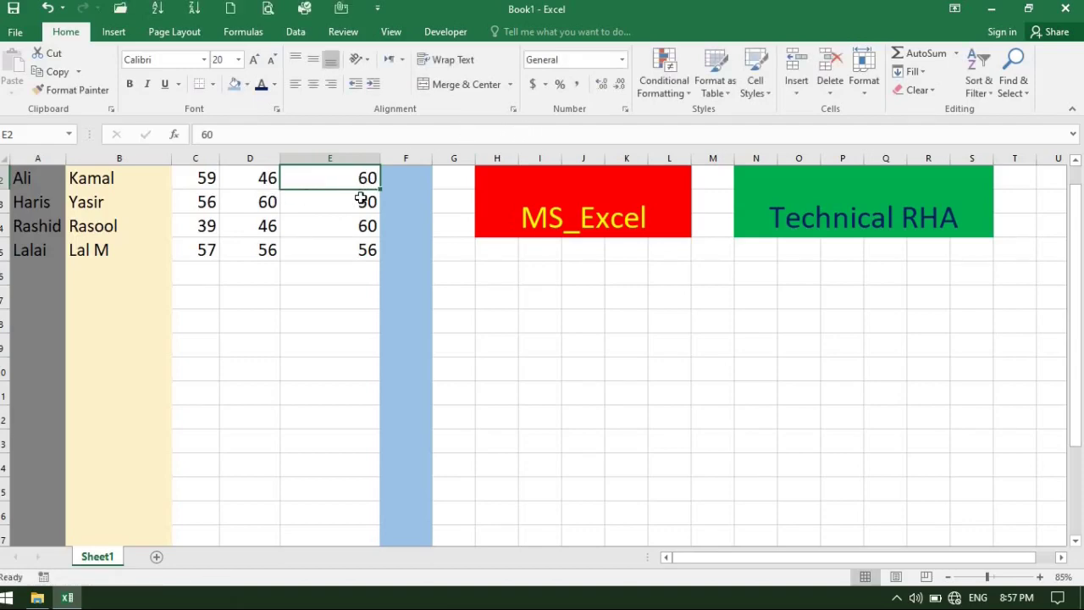
pyautogui.click(360, 199)
pyautogui.click(364, 174)
pyautogui.doubleClick(362, 183)
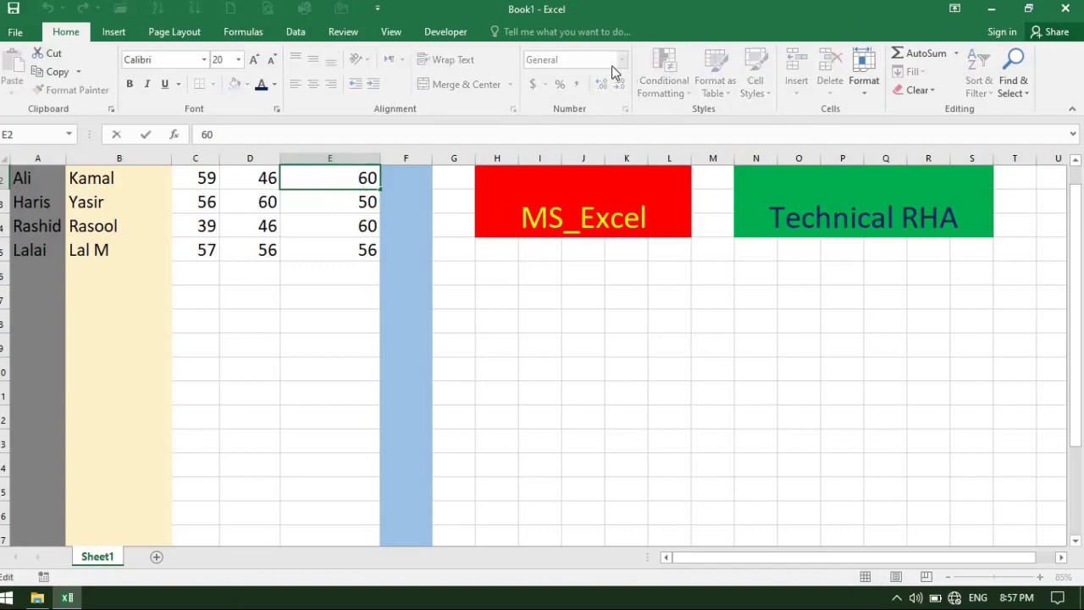
pyautogui.click(341, 203)
pyautogui.click(367, 178)
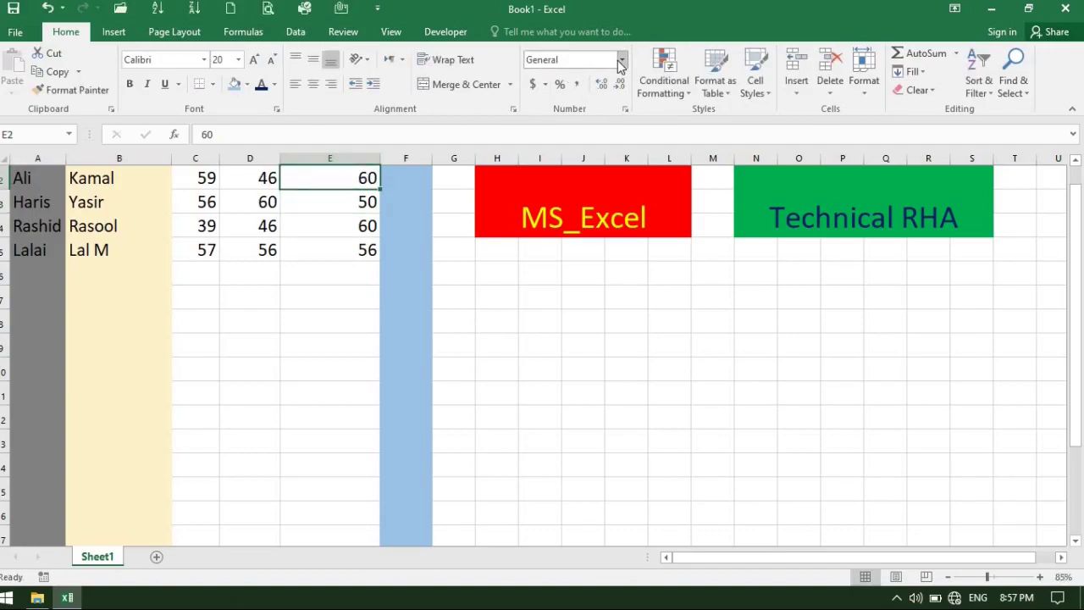
# - Give E2 the Number format and adjust its decimal places, ending at 60.0
pyautogui.click(621, 60)
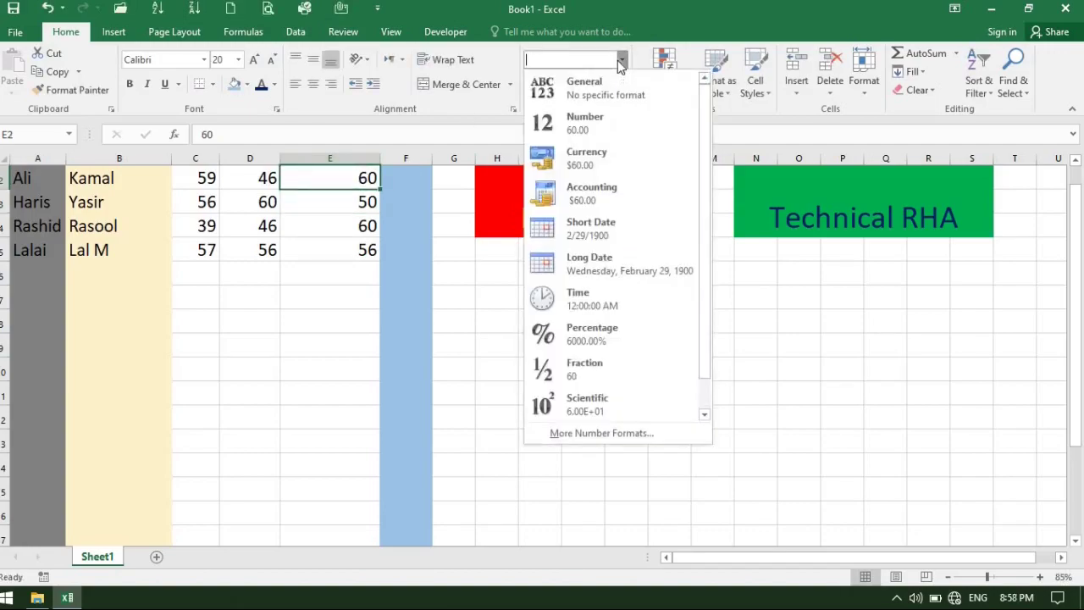
pyautogui.click(583, 123)
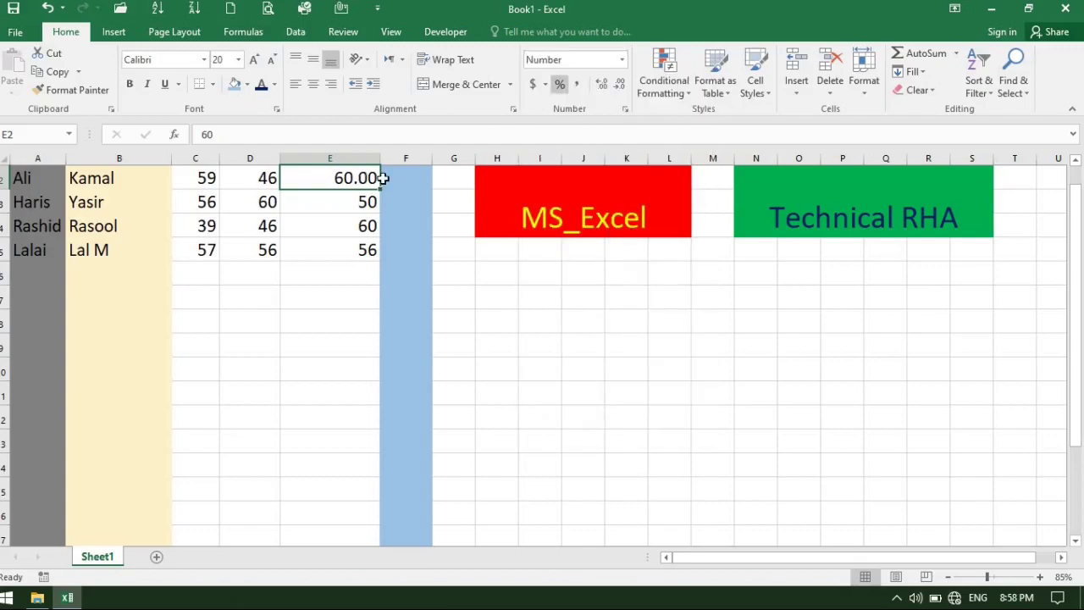
pyautogui.doubleClick(619, 86)
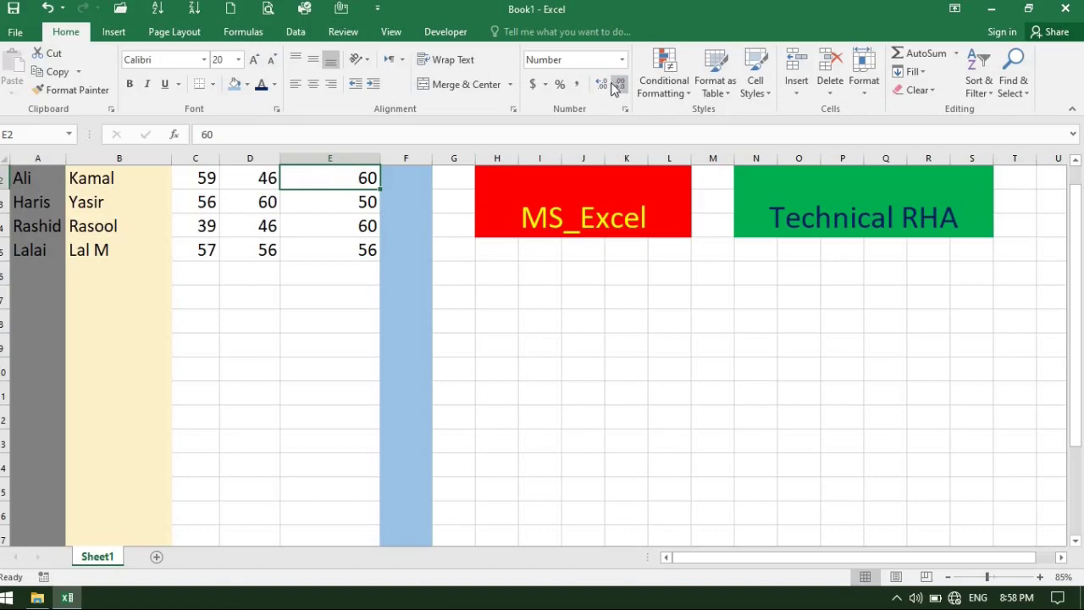
pyautogui.doubleClick(599, 85)
pyautogui.click(600, 86)
pyautogui.doubleClick(600, 85)
pyautogui.doubleClick(599, 86)
pyautogui.click(599, 85)
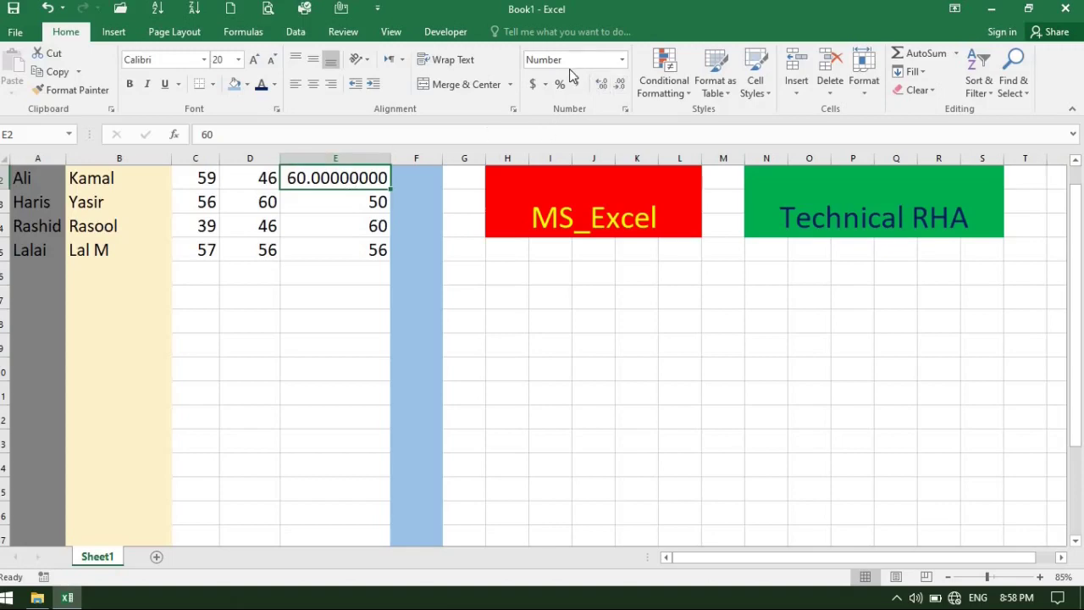
pyautogui.click(621, 85)
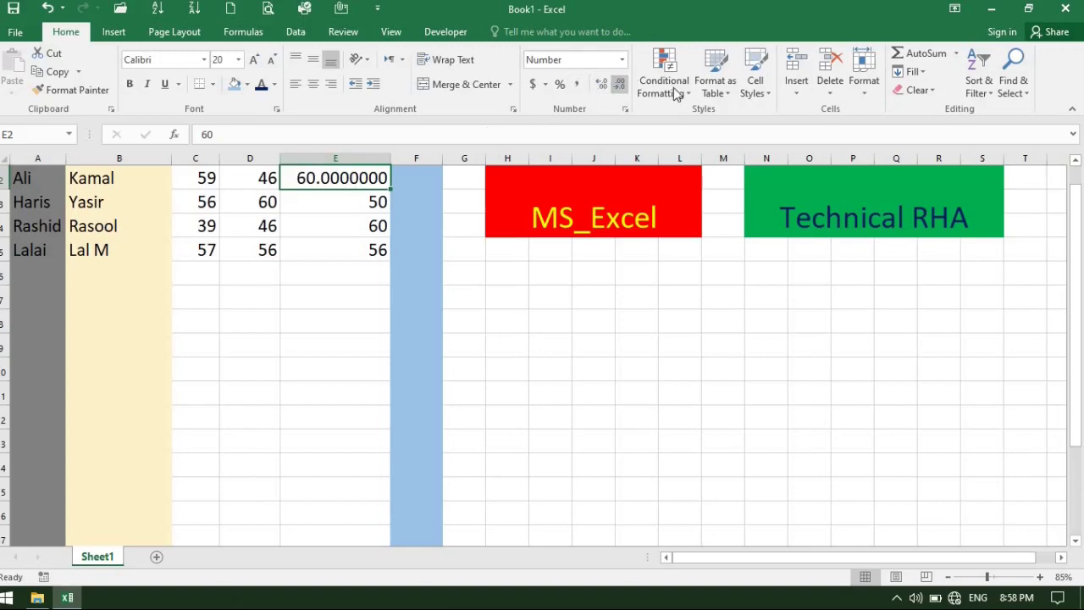
pyautogui.click(618, 84)
pyautogui.click(619, 85)
pyautogui.click(619, 85)
pyautogui.click(619, 85)
pyautogui.click(619, 85)
pyautogui.click(619, 85)
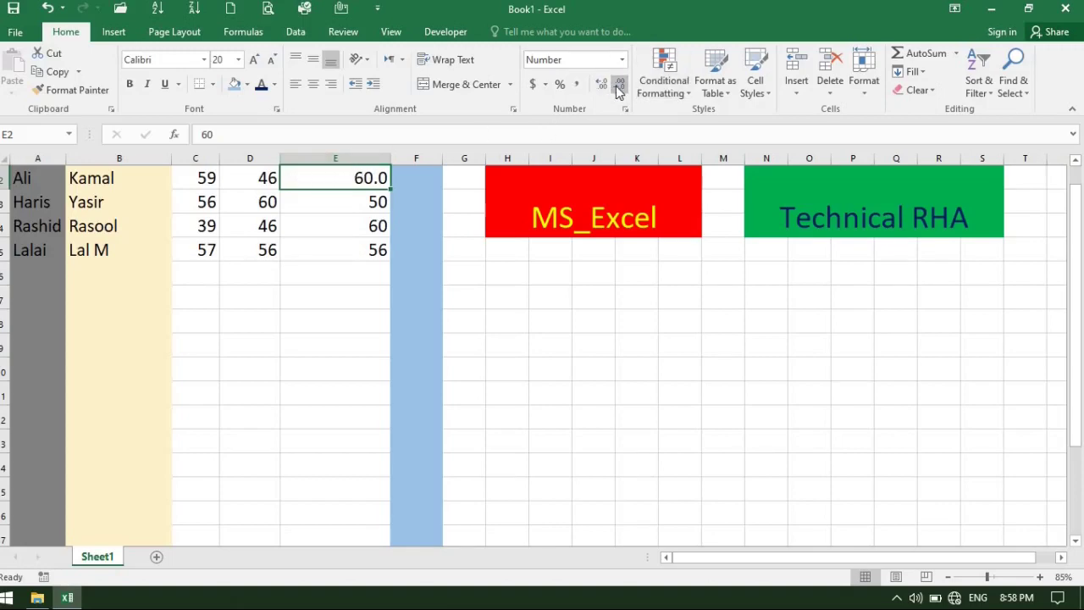
pyautogui.click(619, 84)
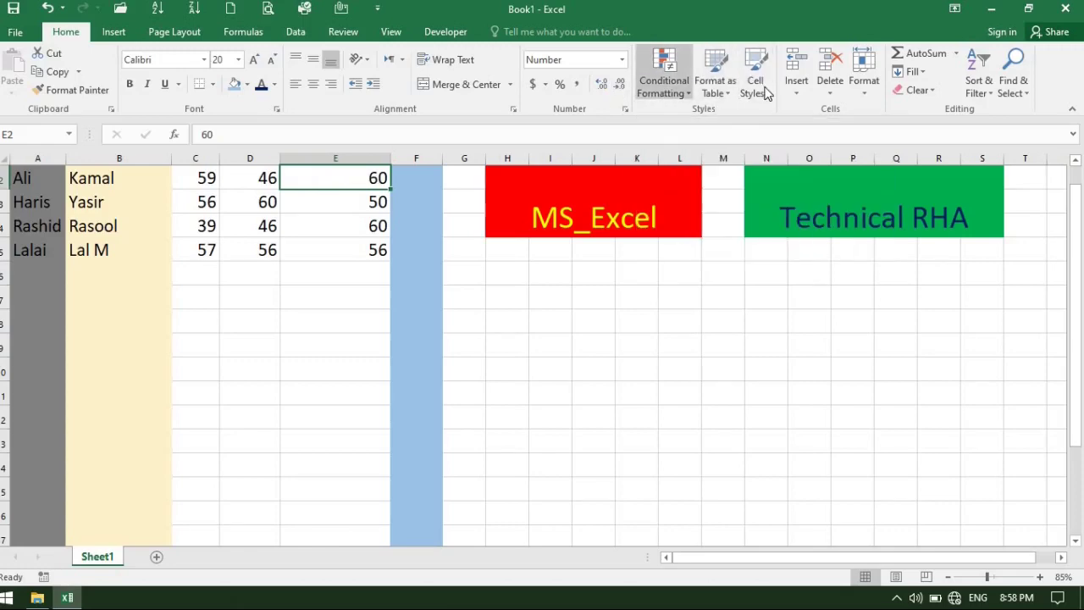
# - Select the Chemistry cells E1 through E5 for conditional formatting
pyautogui.click(670, 82)
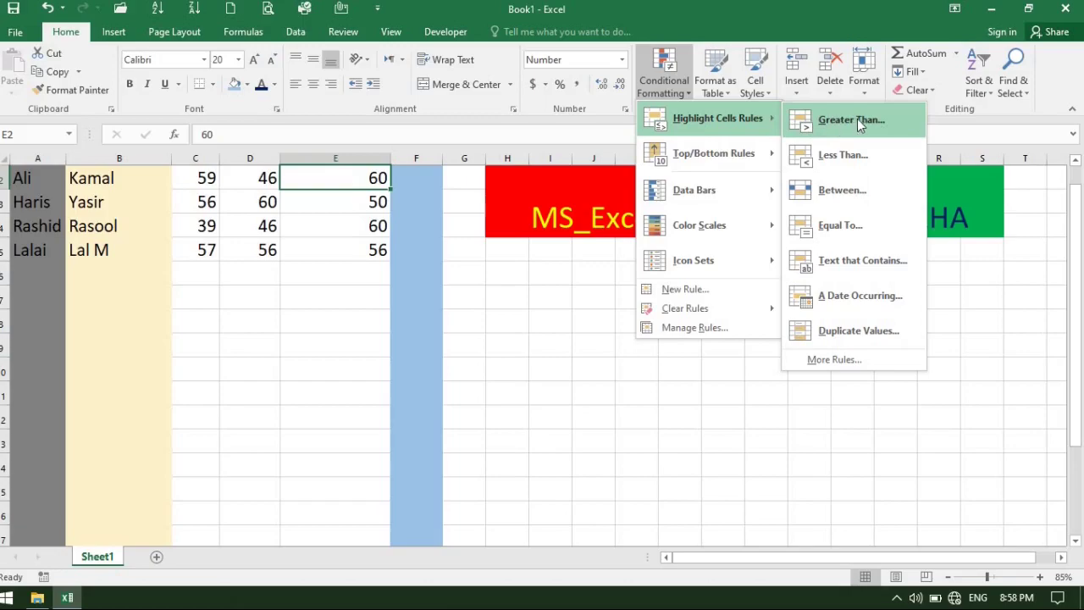
pyautogui.click(366, 181)
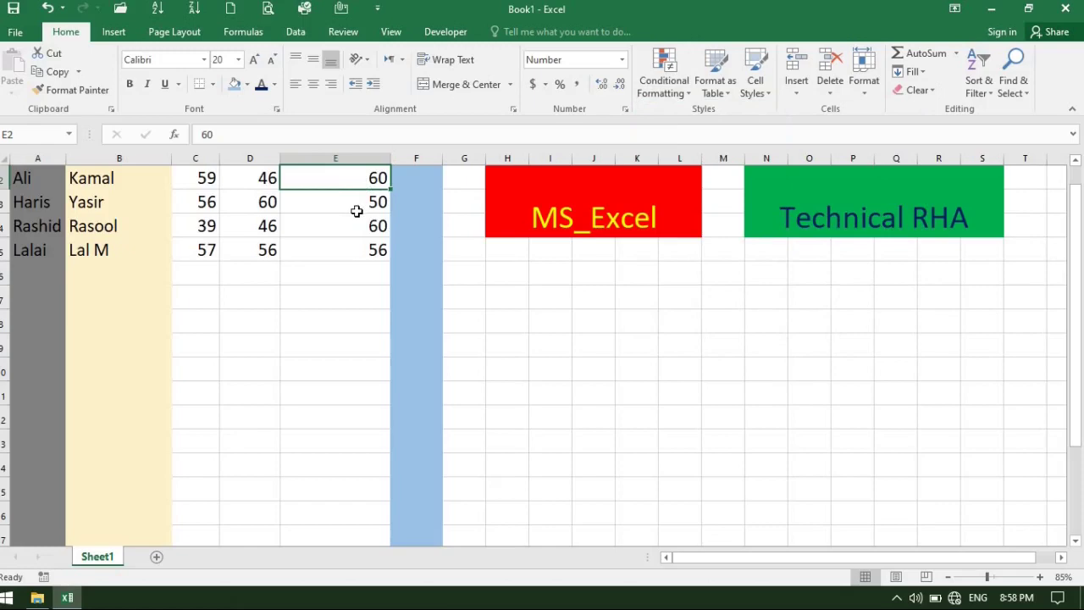
pyautogui.moveTo(356, 211); pyautogui.dragTo(375, 274)
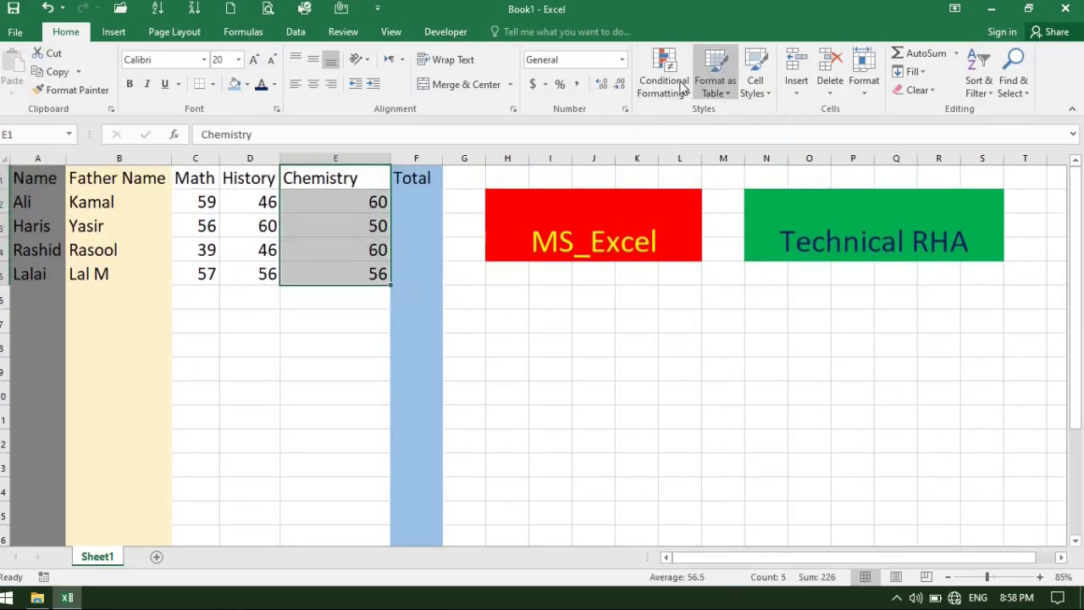
# - Add a Greater Than 45 rule to E1:E5 with Light Red Fill and Dark Red Text
pyautogui.click(655, 90)
pyautogui.moveTo(718, 118)
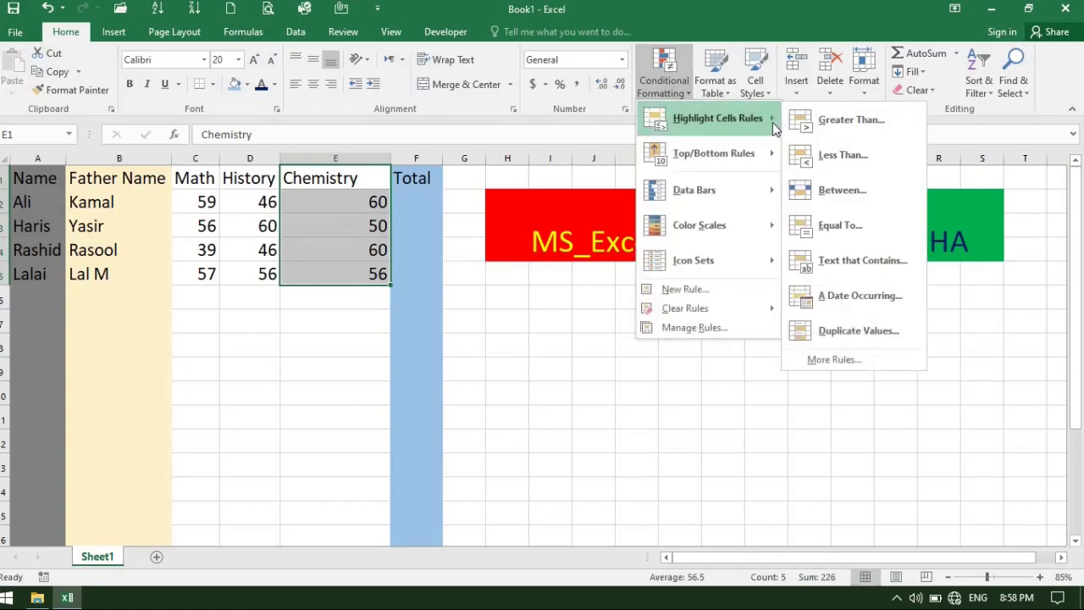
pyautogui.click(832, 126)
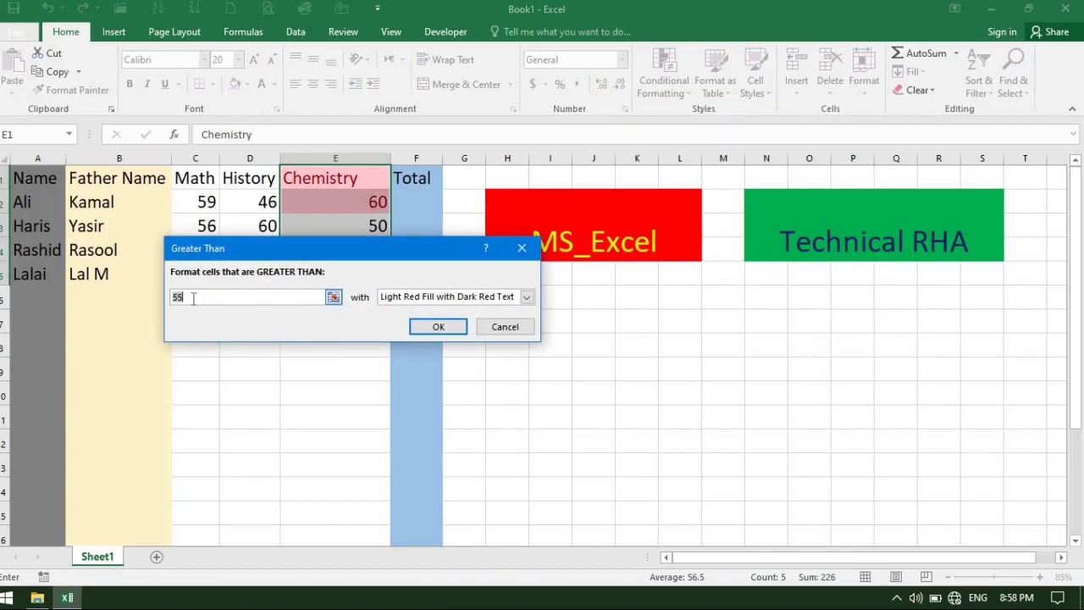
pyautogui.press('BackSpace')
pyautogui.write('4')
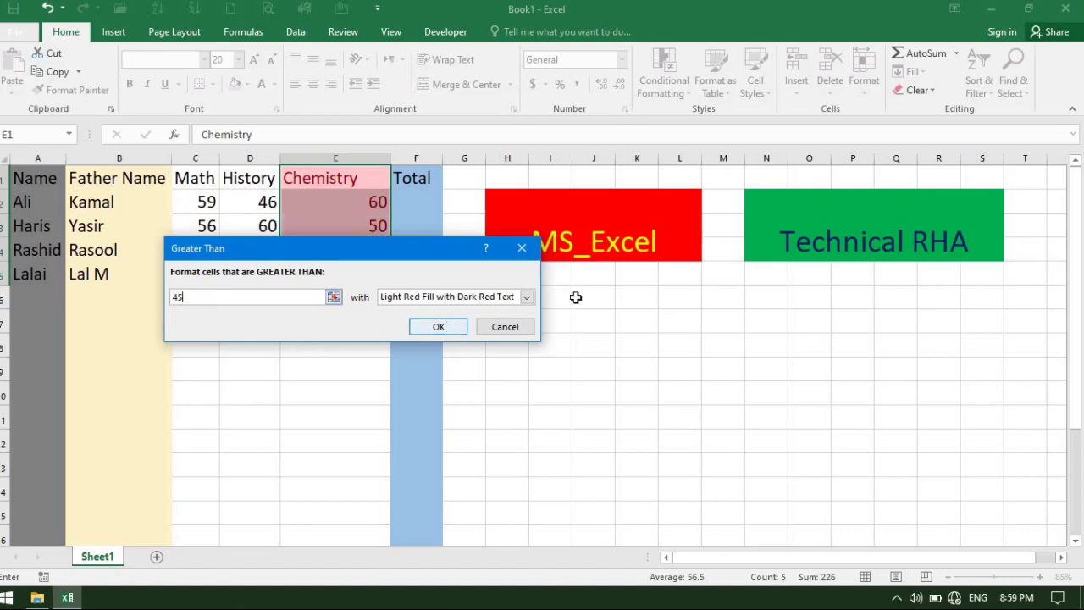
pyautogui.click(527, 297)
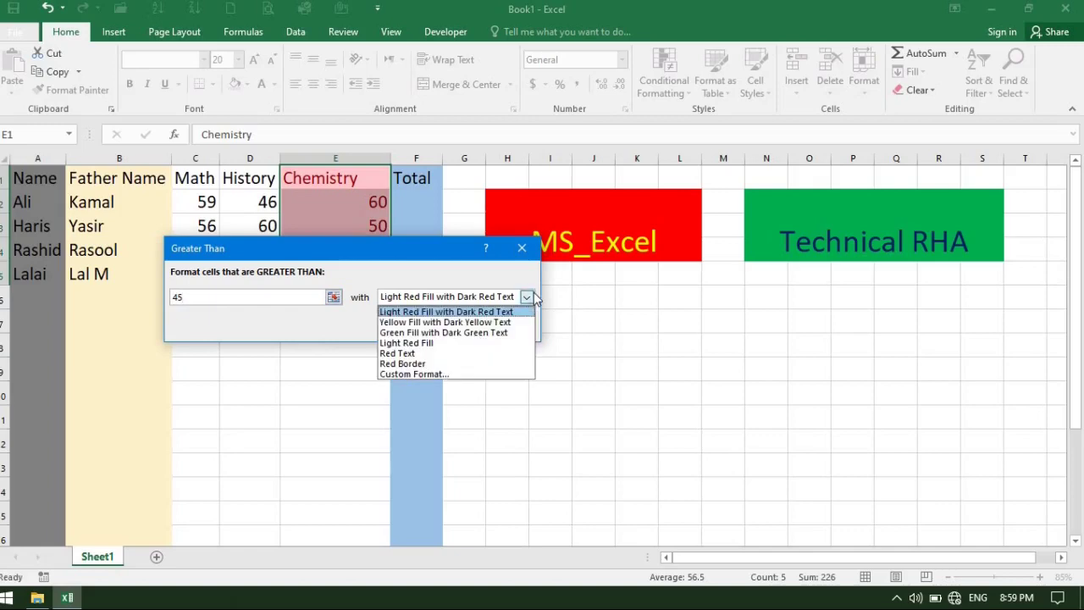
pyautogui.click(483, 312)
pyautogui.click(442, 325)
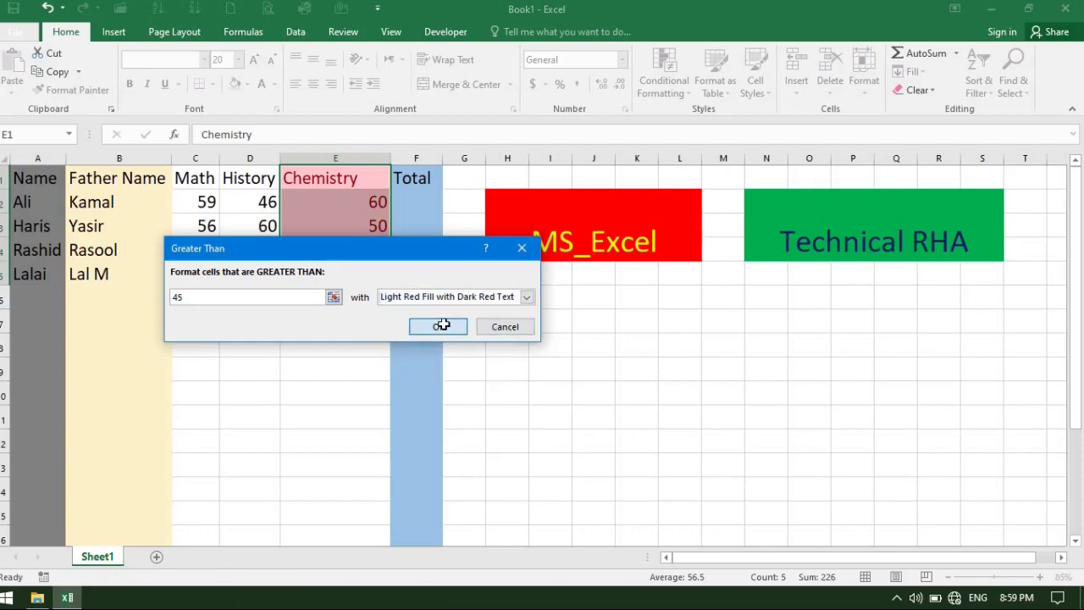
# - Check the highlighted Chemistry marks in cells E2 through E5
pyautogui.click(378, 198)
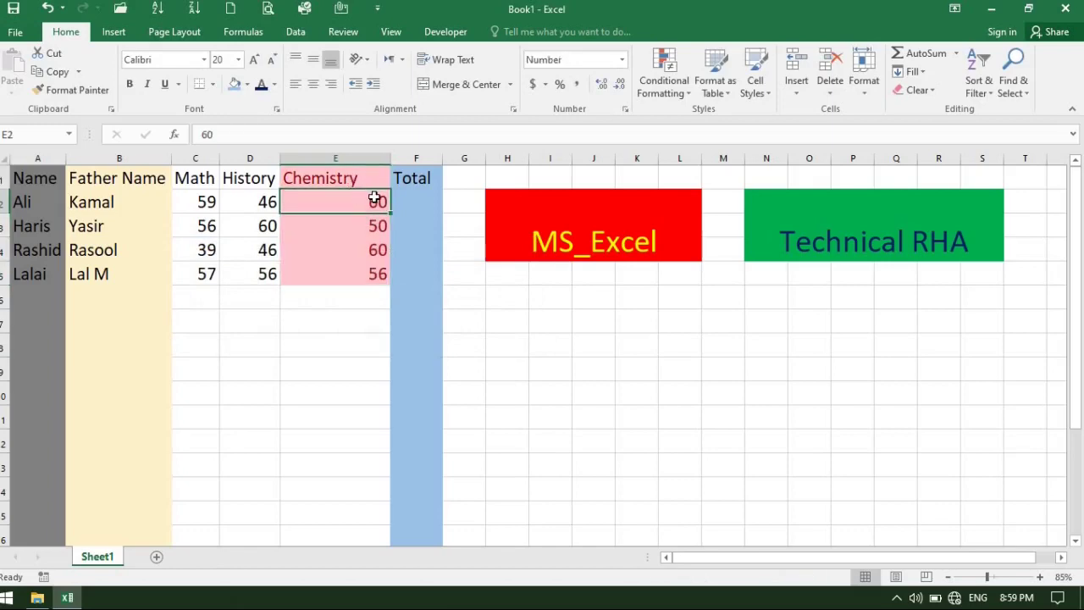
pyautogui.click(377, 223)
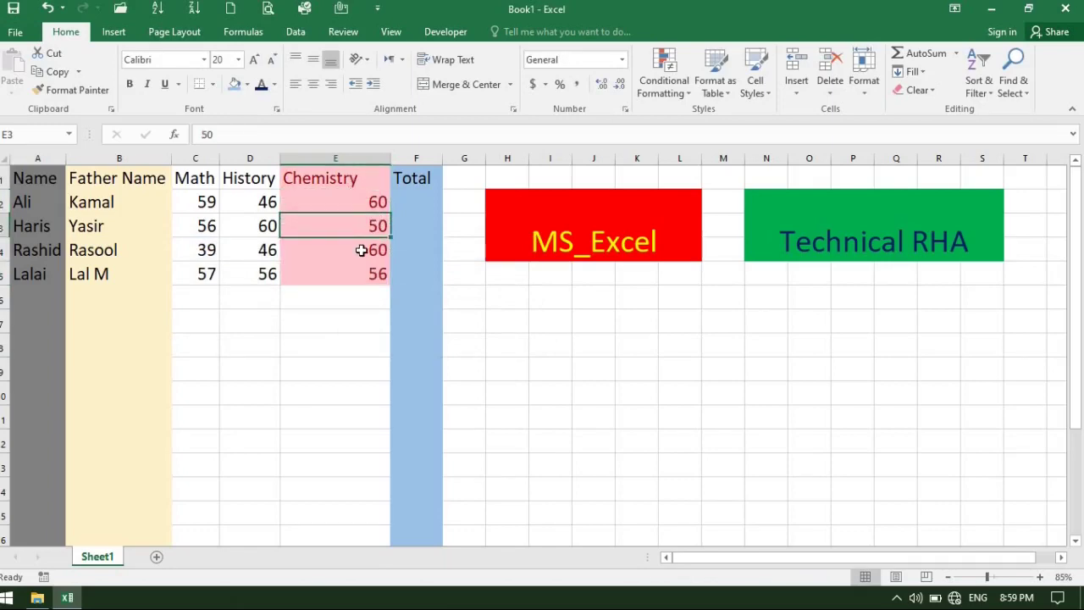
pyautogui.click(380, 203)
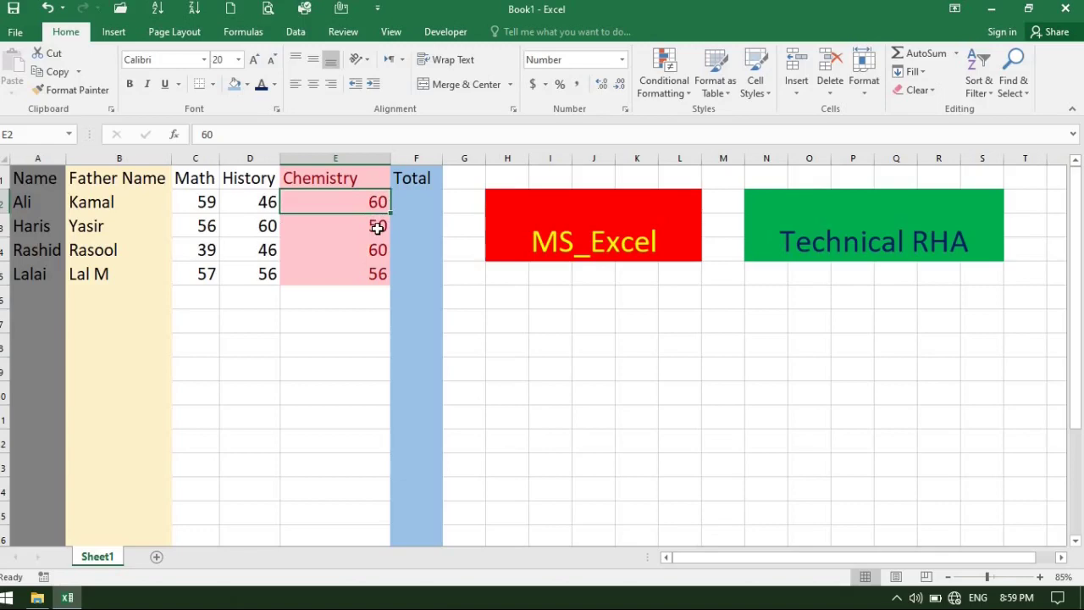
pyautogui.click(377, 227)
pyautogui.click(377, 250)
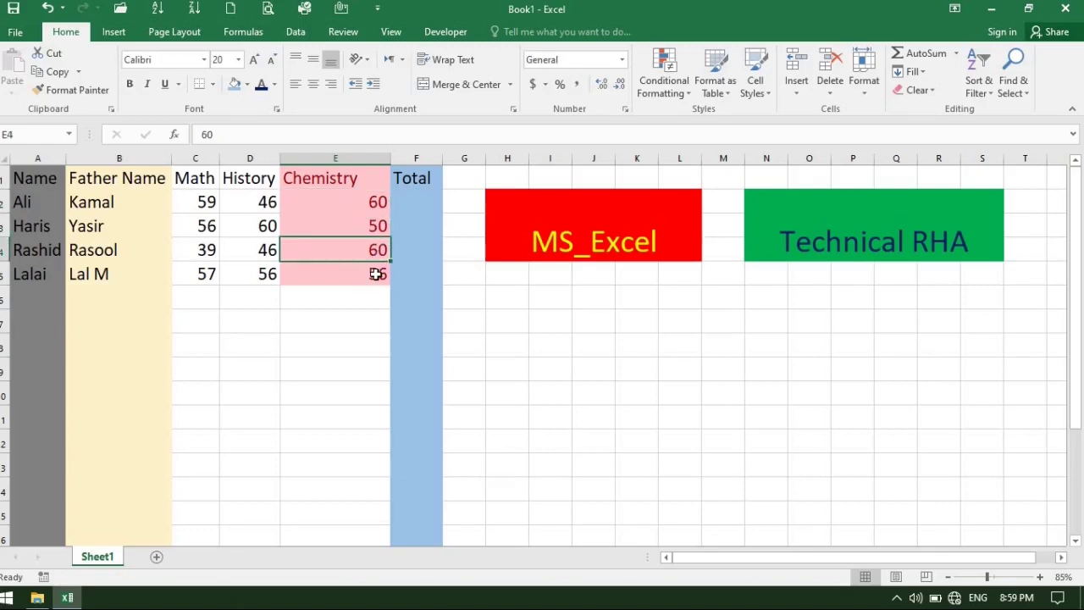
pyautogui.click(378, 276)
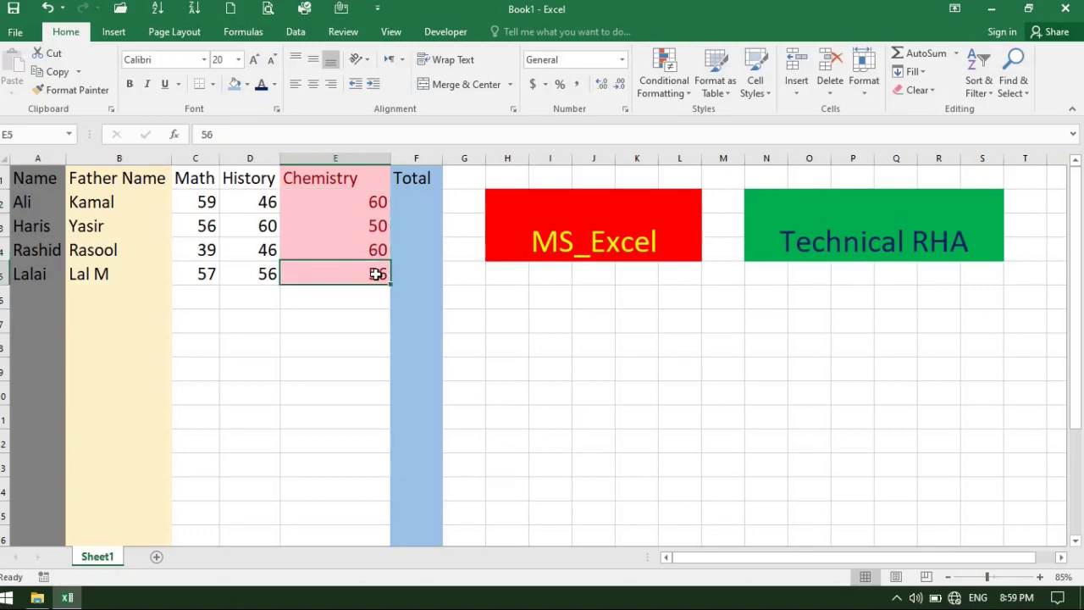
pyautogui.click(375, 203)
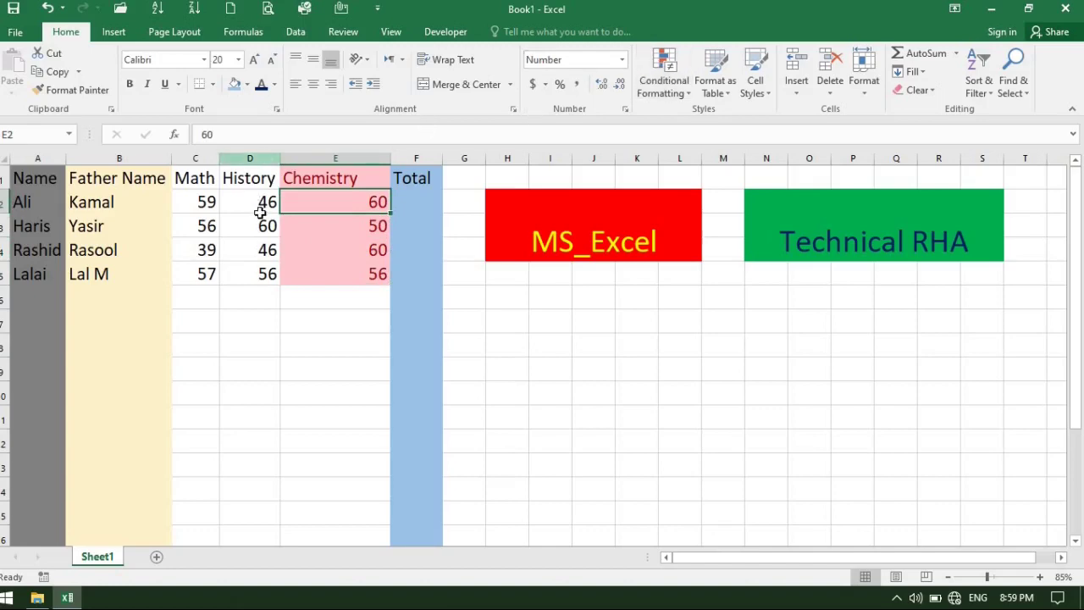
# - Apply a Less Than 50 rule with Yellow Fill and Dark Yellow Text to History D1:D5
pyautogui.click(261, 180)
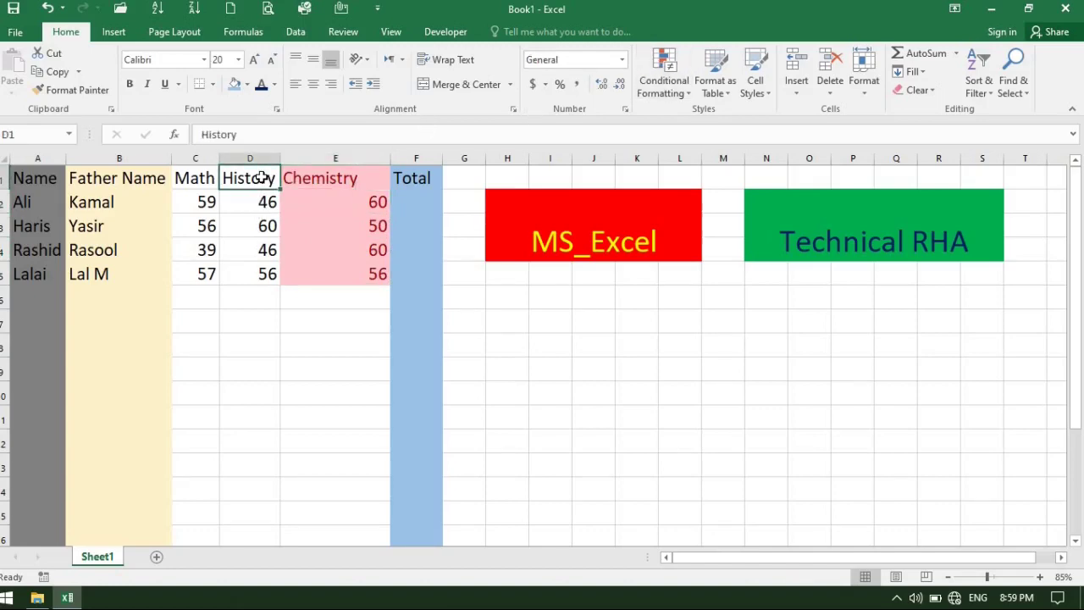
pyautogui.moveTo(260, 179); pyautogui.dragTo(259, 274)
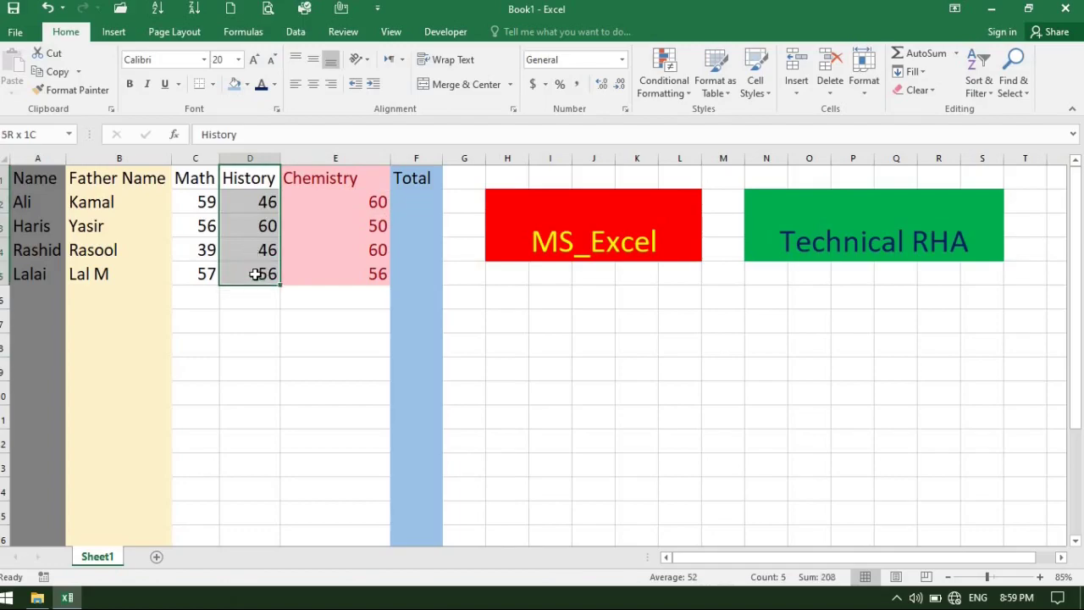
pyautogui.moveTo(259, 274); pyautogui.dragTo(257, 274)
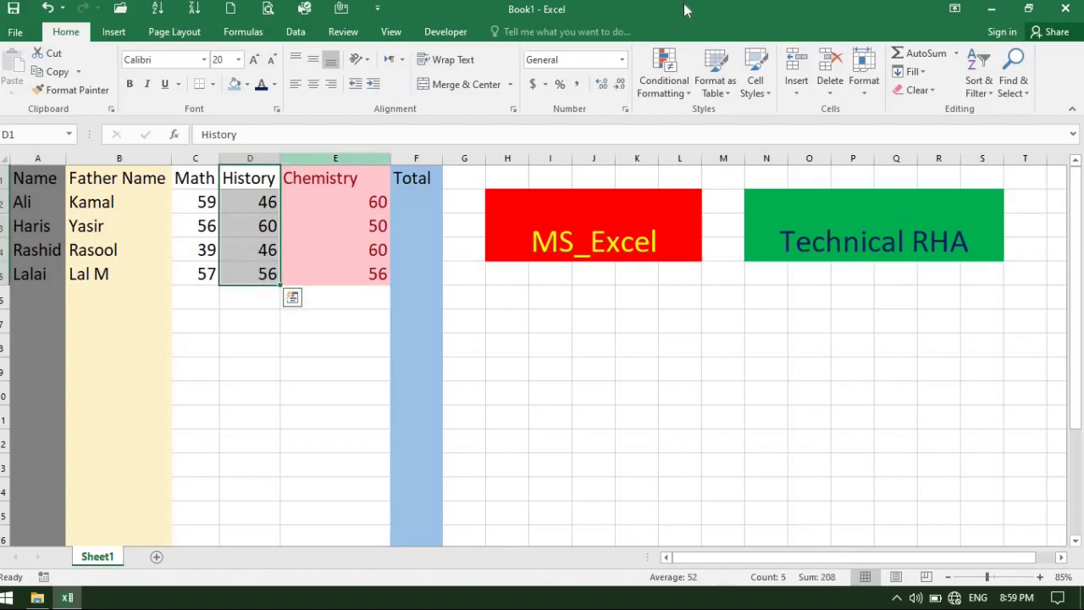
pyautogui.click(663, 68)
pyautogui.moveTo(717, 119)
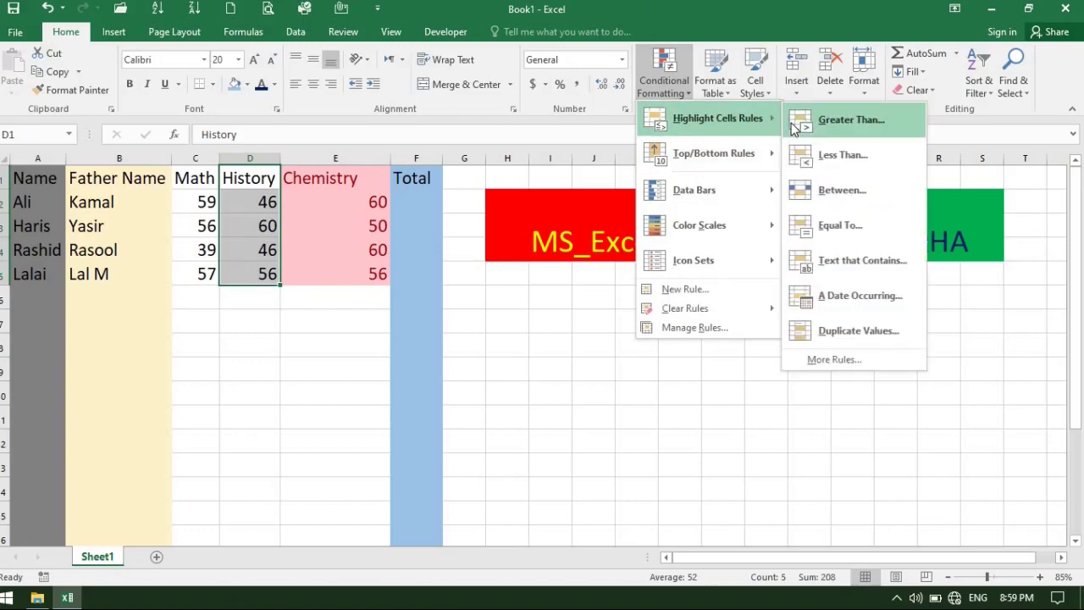
pyautogui.click(854, 156)
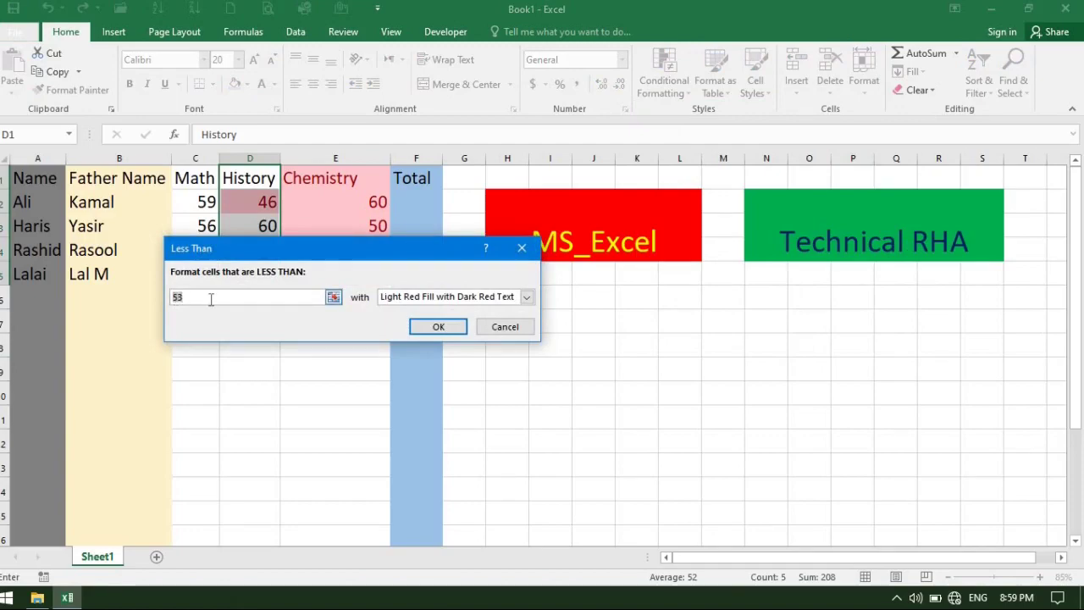
pyautogui.press('BackSpace')
pyautogui.write('4')
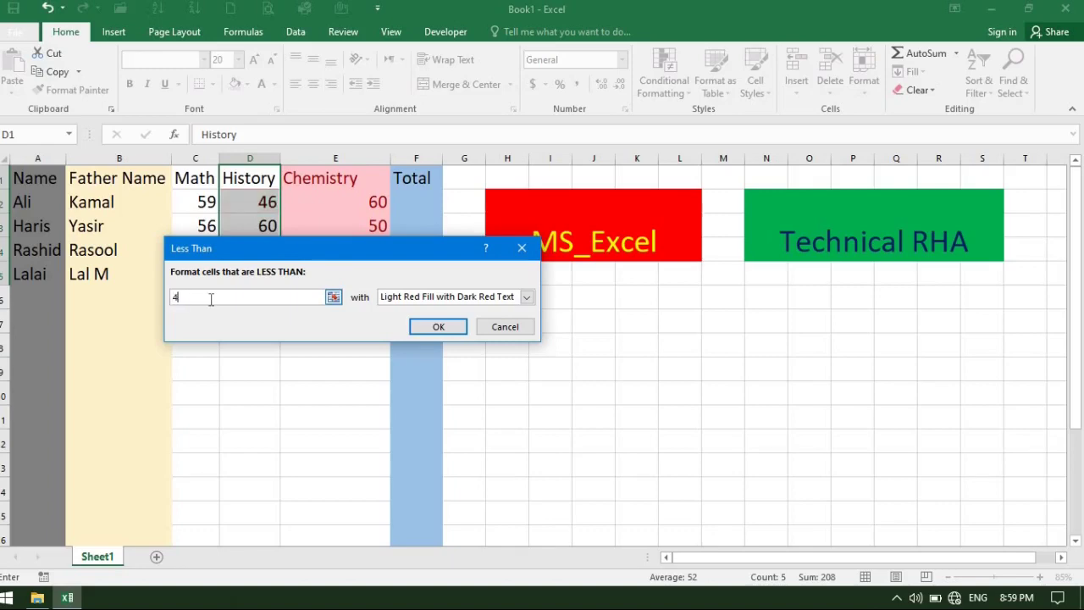
pyautogui.write('0')
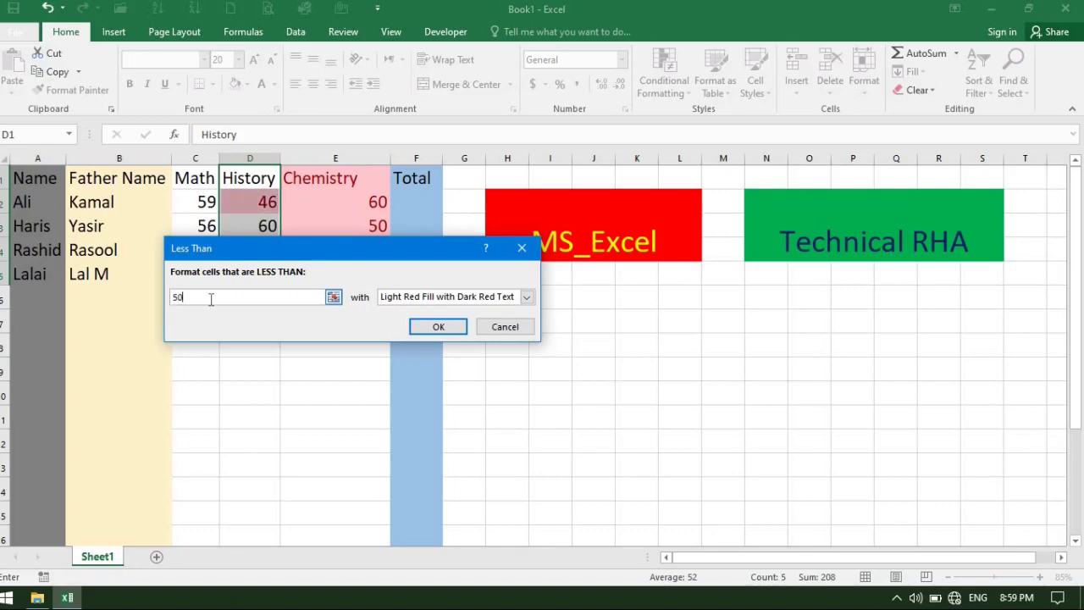
pyautogui.click(525, 297)
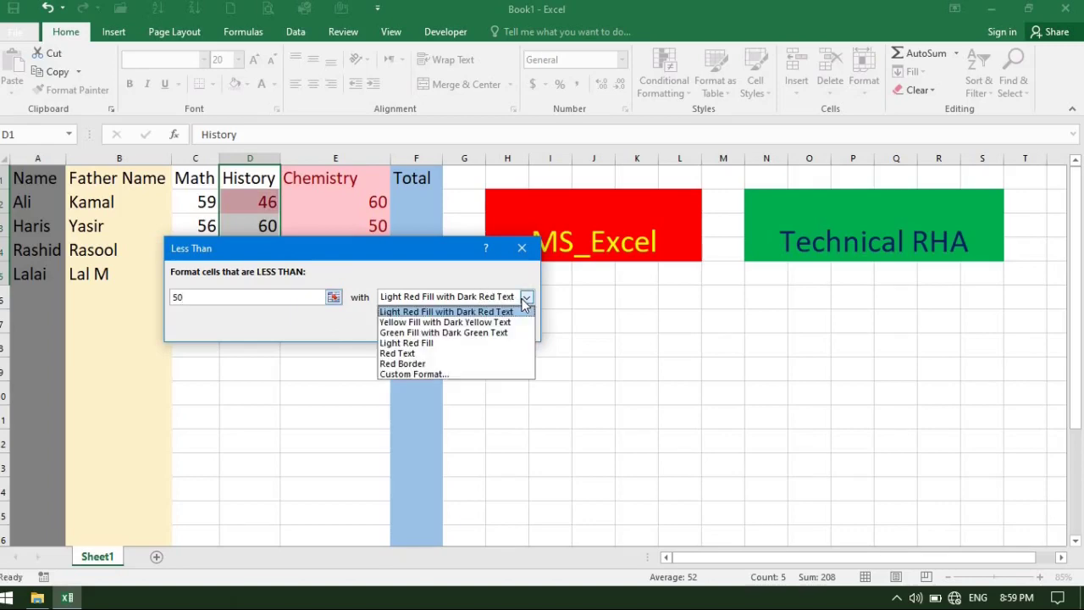
pyautogui.click(454, 320)
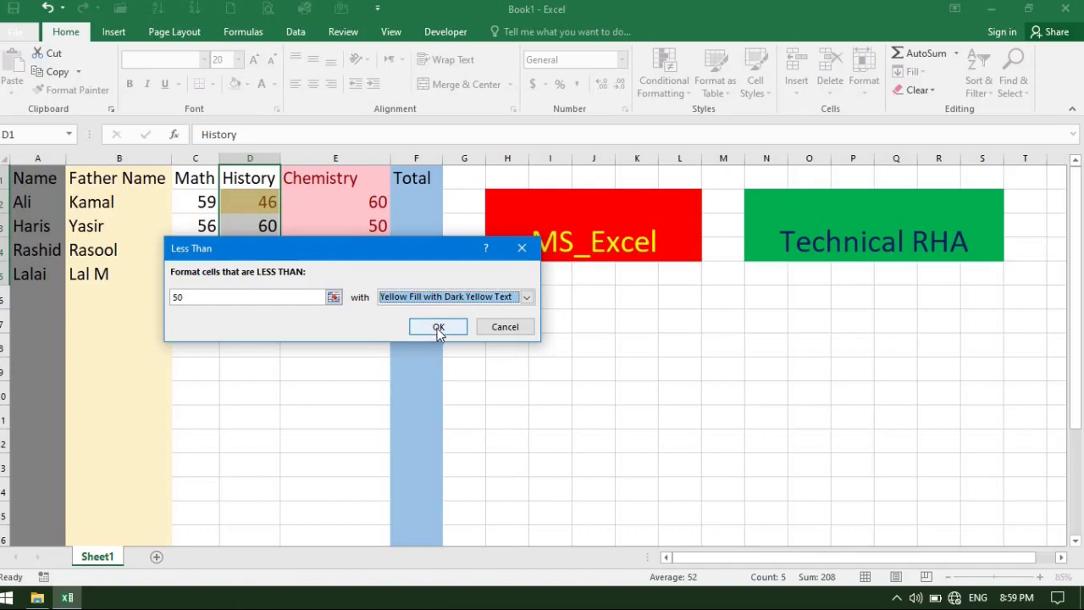
pyautogui.click(439, 328)
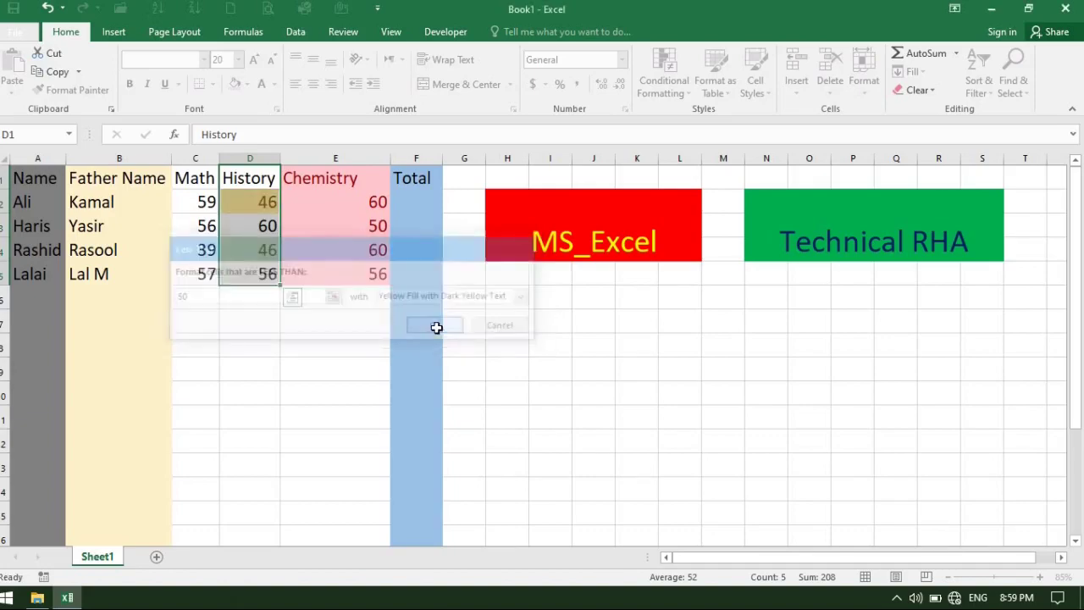
# - Check the yellow-highlighted History marks of 46 in D2 and D4
pyautogui.click(265, 200)
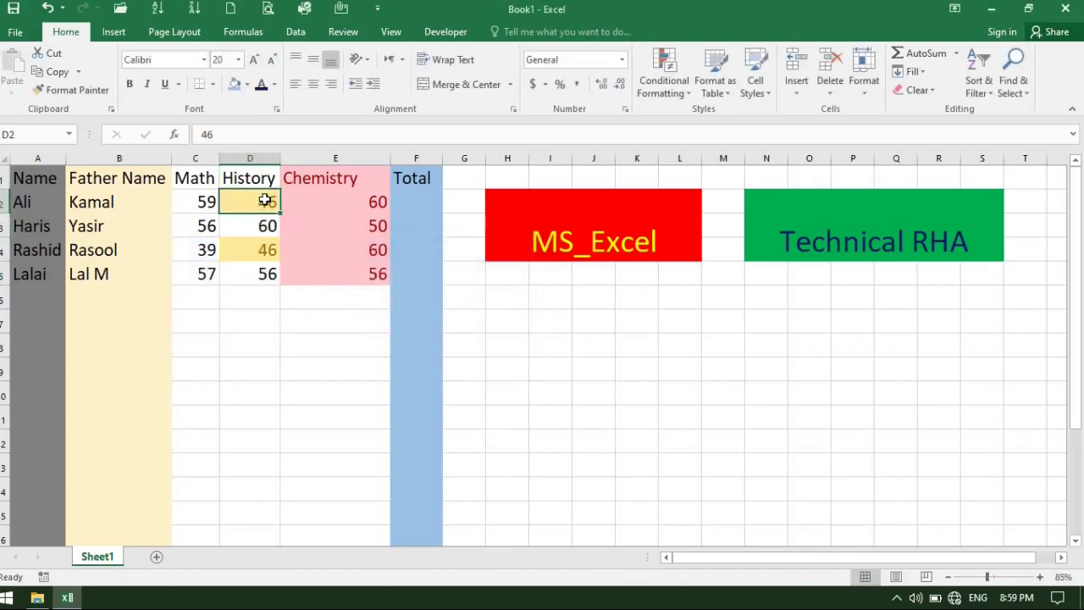
pyautogui.click(269, 248)
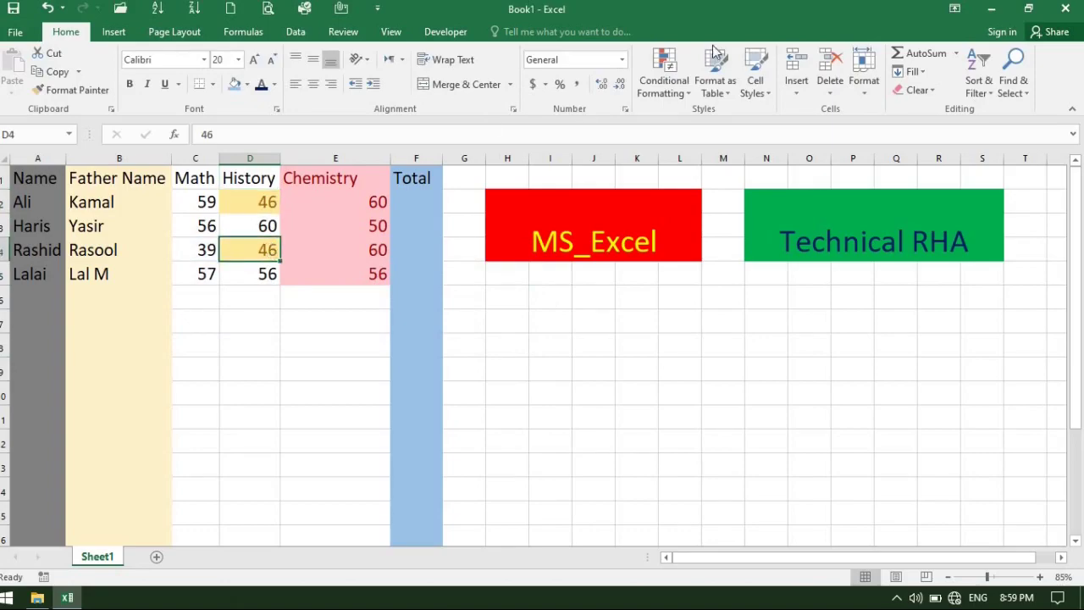
pyautogui.click(670, 68)
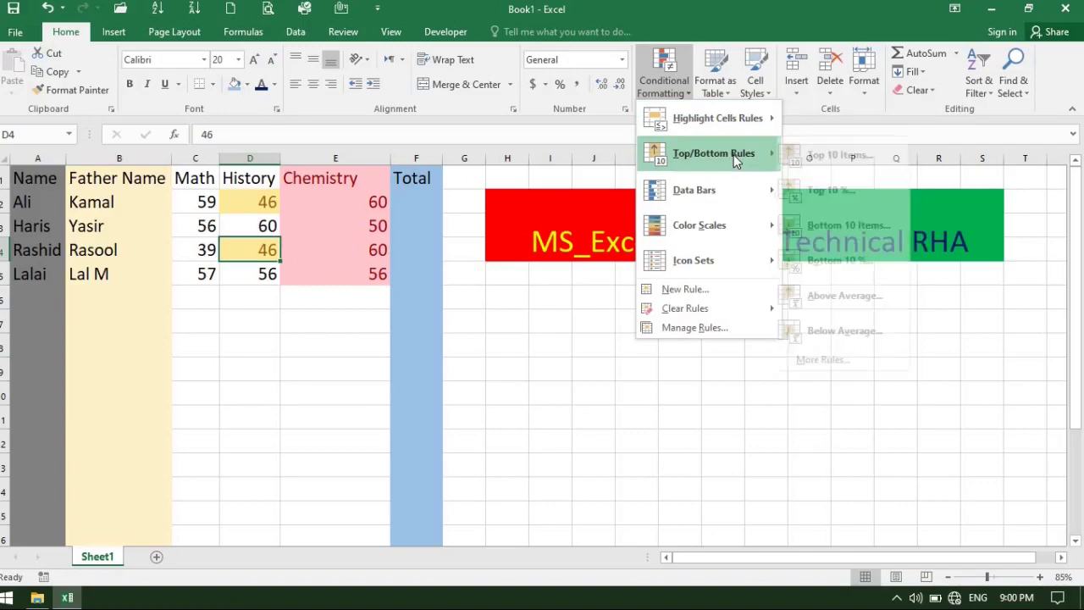
pyautogui.moveTo(713, 153)
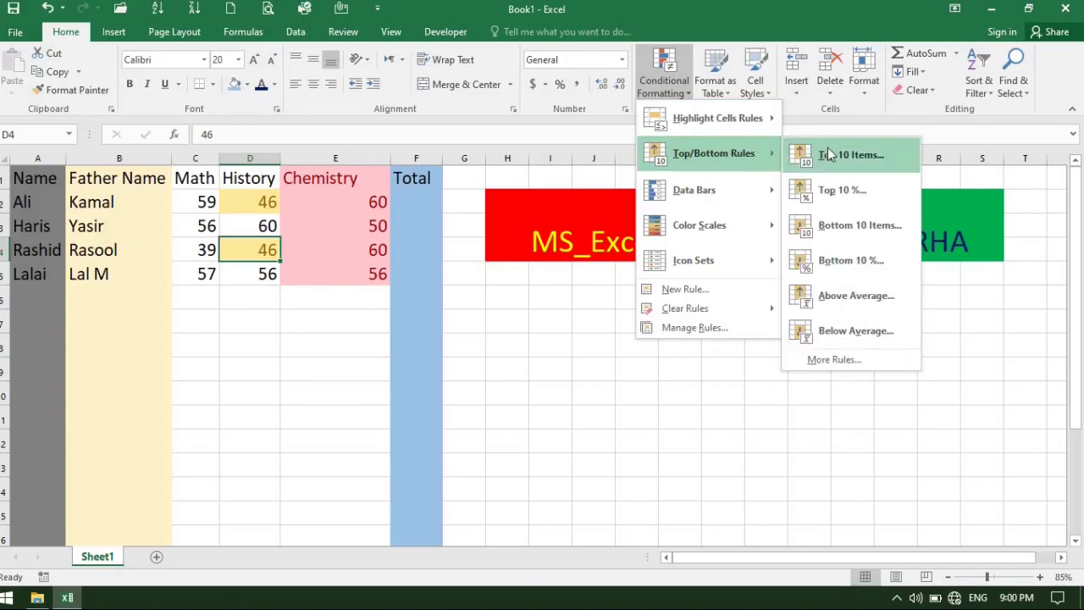
pyautogui.click(860, 156)
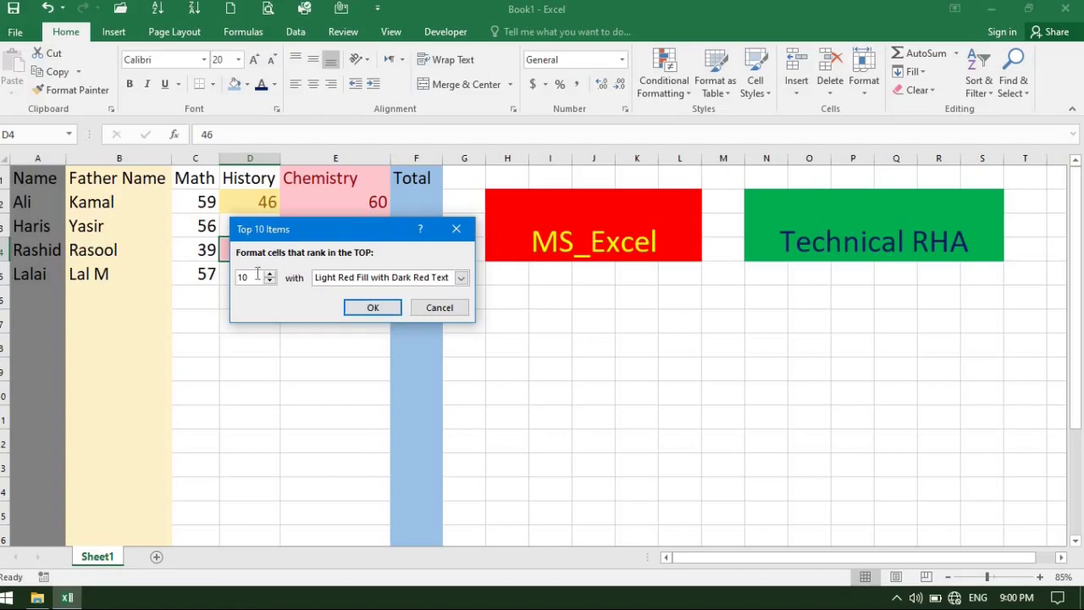
pyautogui.click(432, 307)
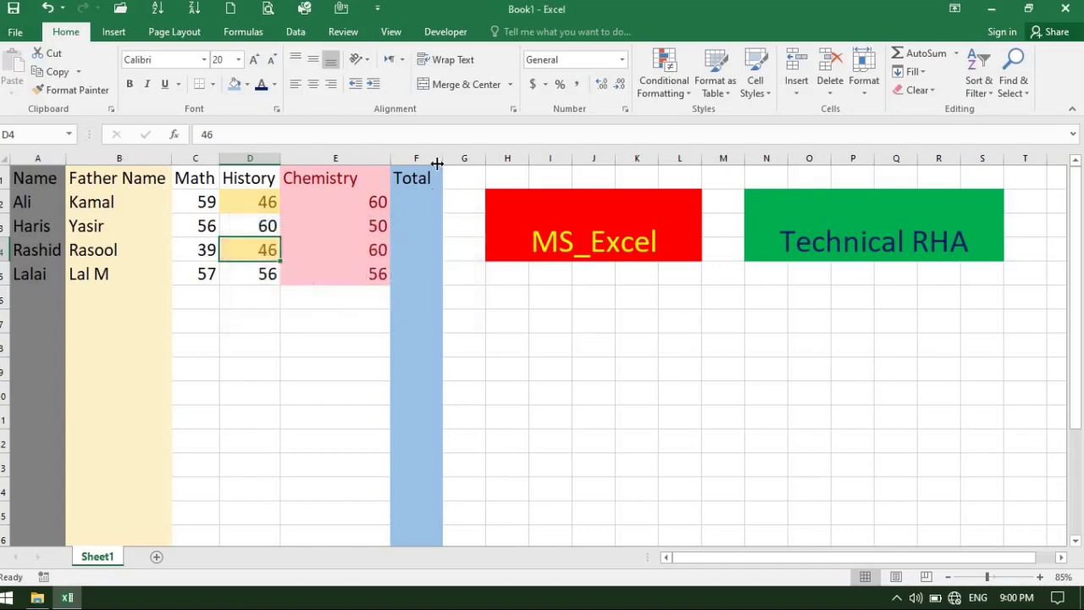
pyautogui.click(666, 75)
pyautogui.moveTo(713, 153)
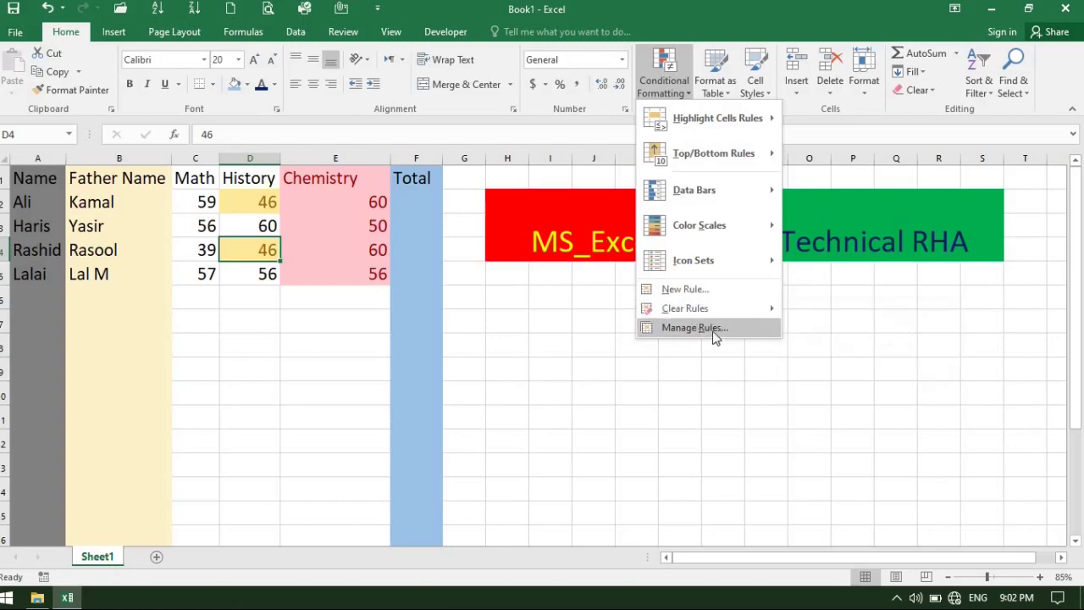
pyautogui.click(674, 367)
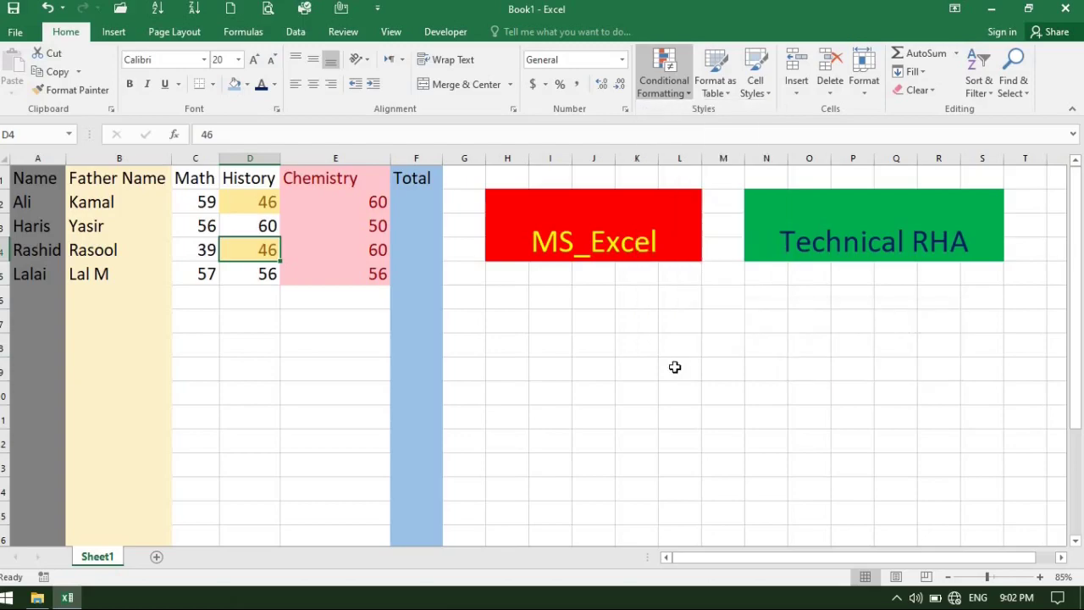
# - Format A1:E5 as a table with headers using the light orange banded table style
pyautogui.click(714, 88)
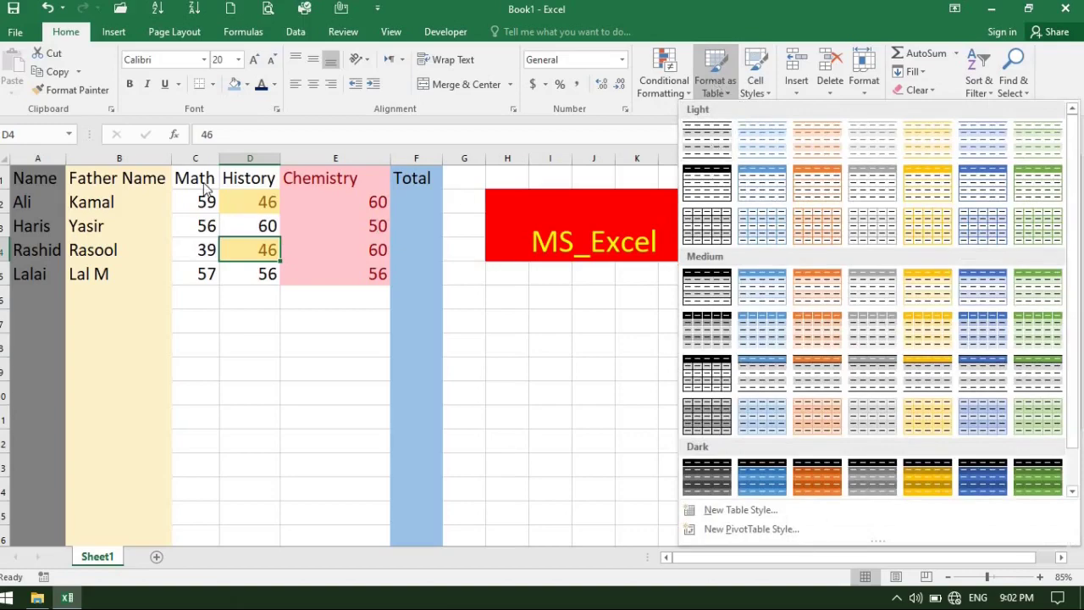
pyautogui.click(250, 378)
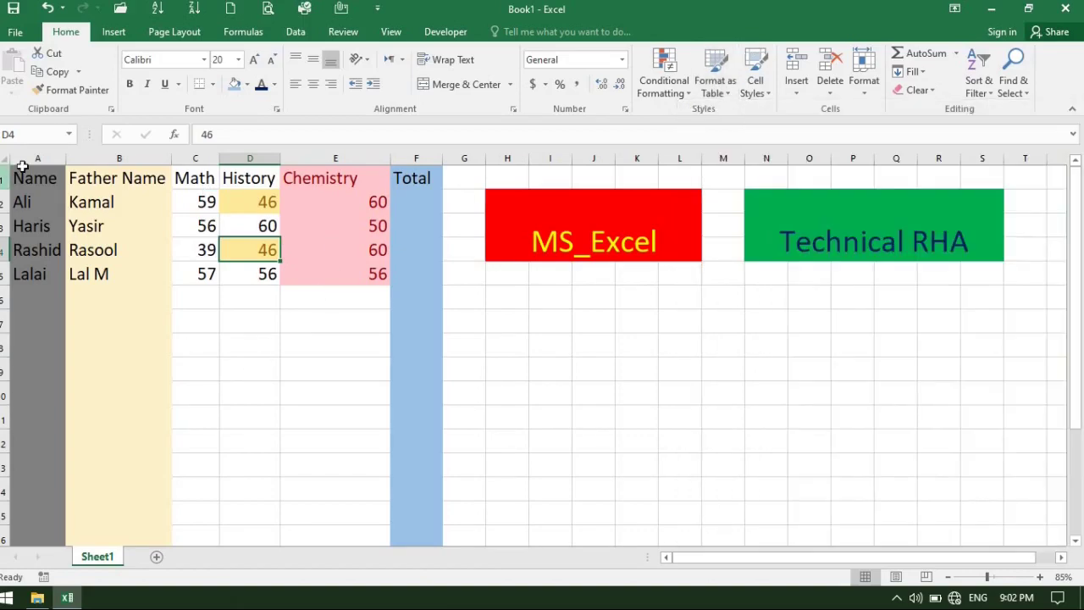
pyautogui.moveTo(21, 174)
pyautogui.mouseDown()
pyautogui.moveTo(174, 282)
pyautogui.moveTo(386, 278)
pyautogui.mouseUp()
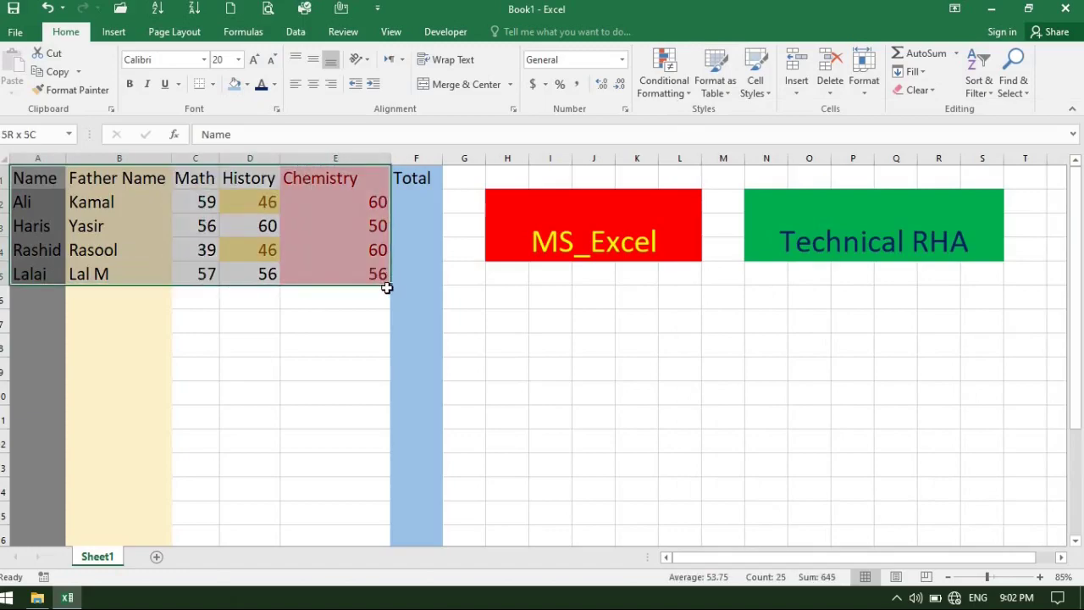
pyautogui.click(718, 80)
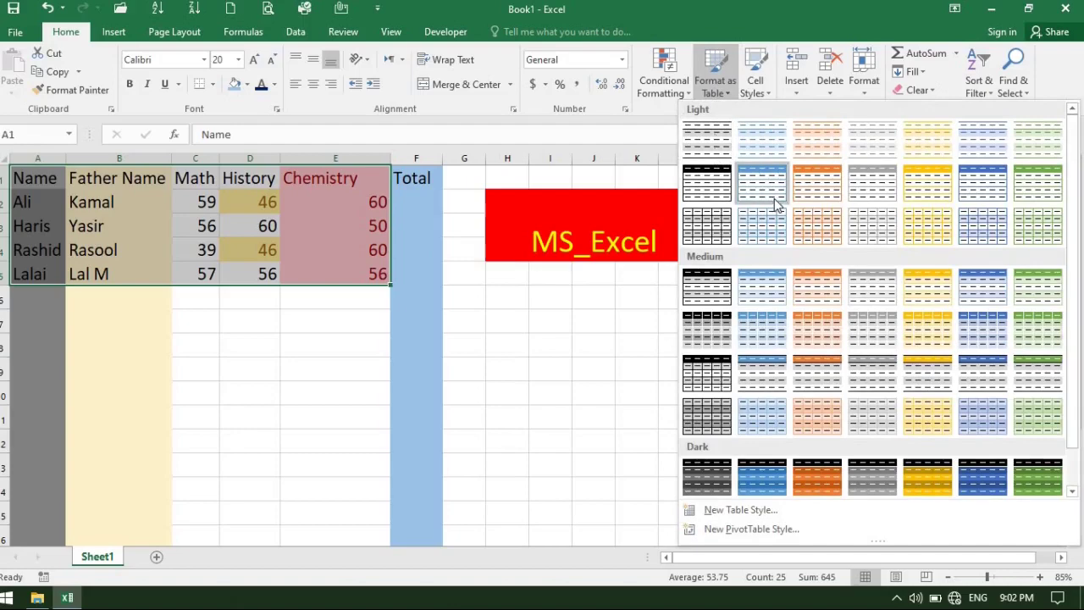
pyautogui.click(813, 231)
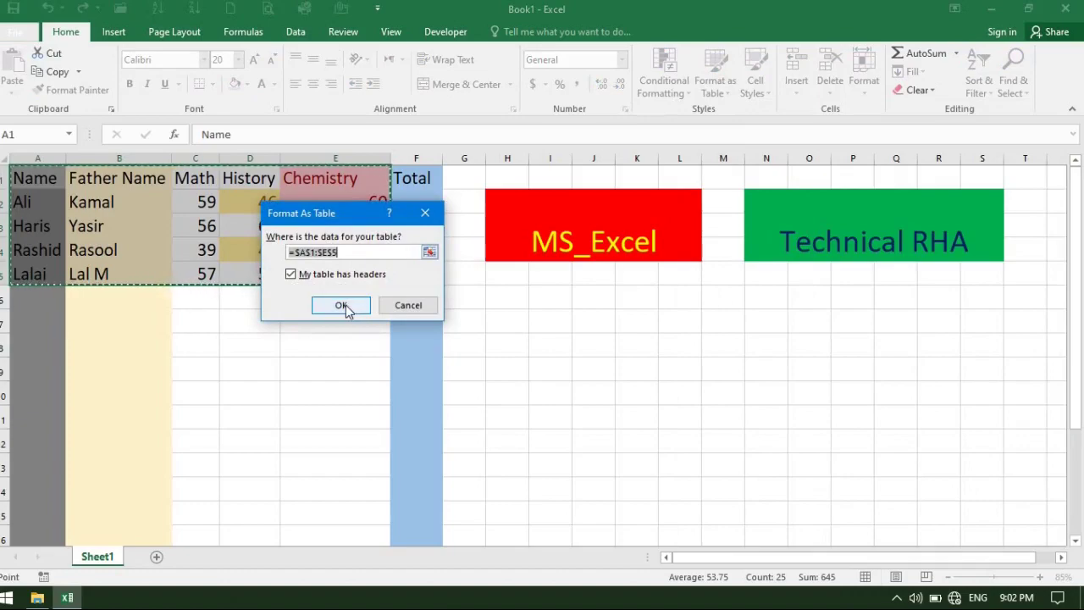
pyautogui.click(342, 305)
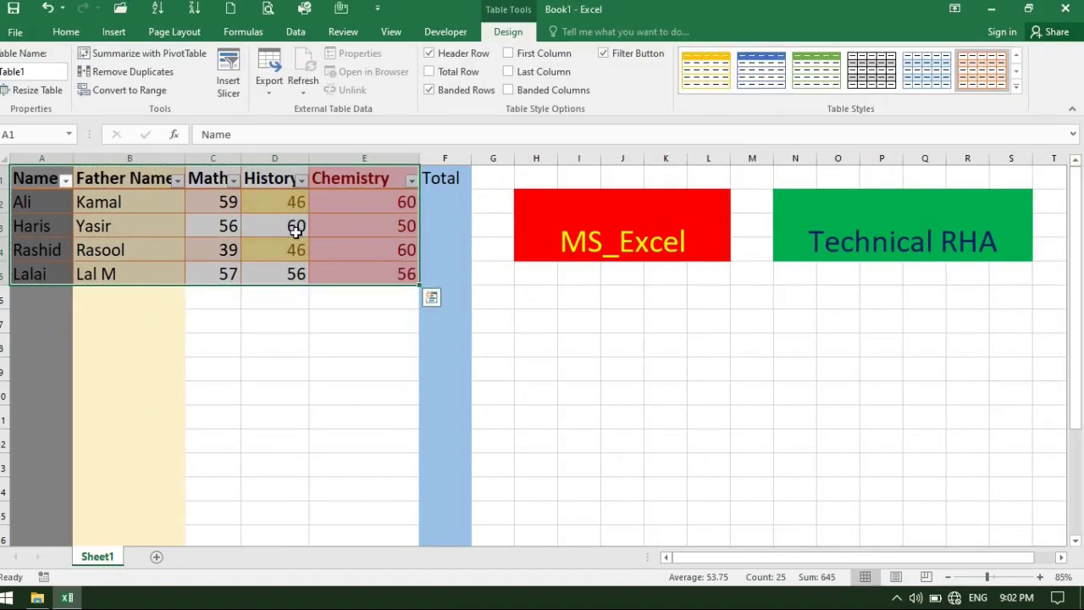
pyautogui.click(296, 227)
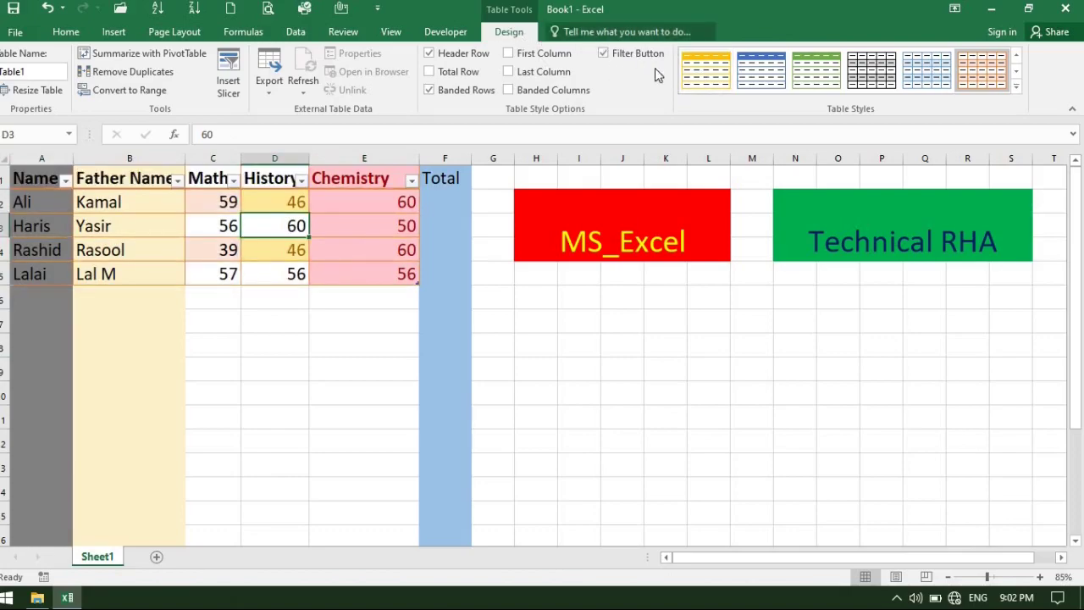
# - Browse the Home Cell Styles gallery twice, closing it without applying any style
pyautogui.click(66, 32)
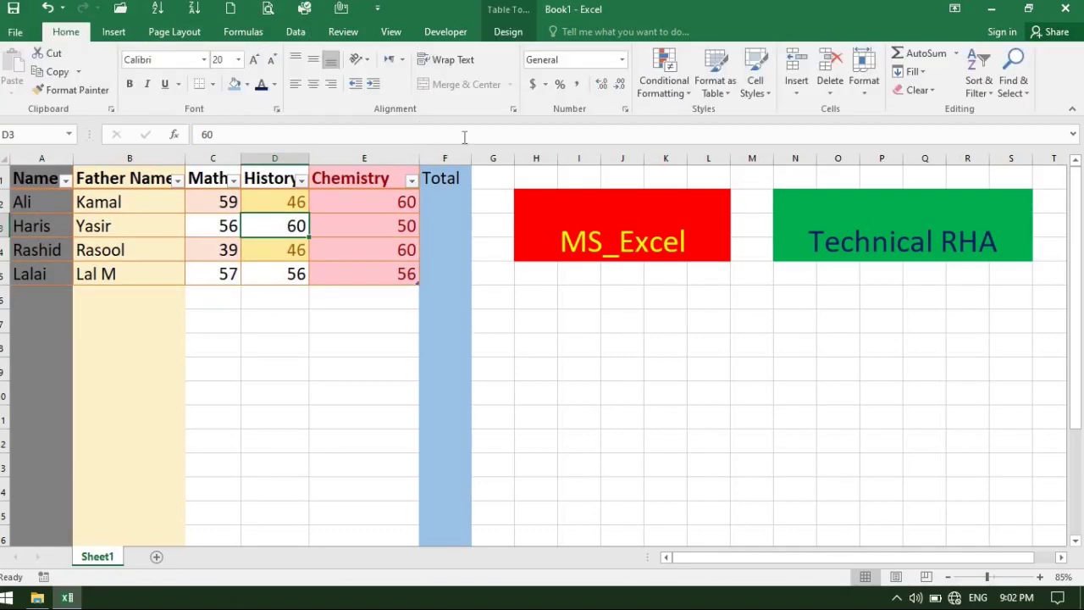
pyautogui.click(755, 76)
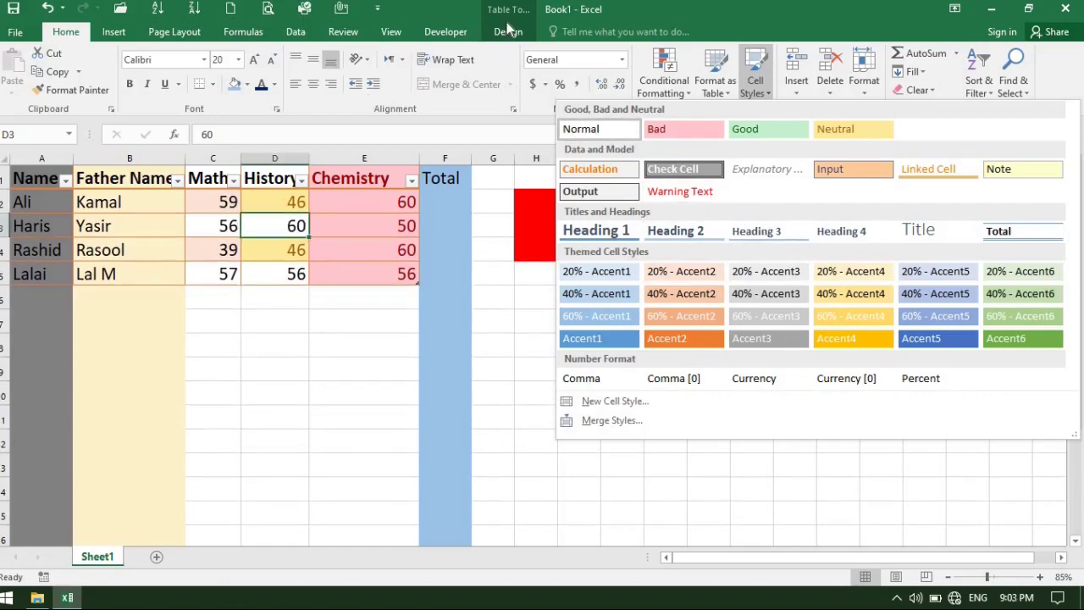
pyautogui.click(482, 108)
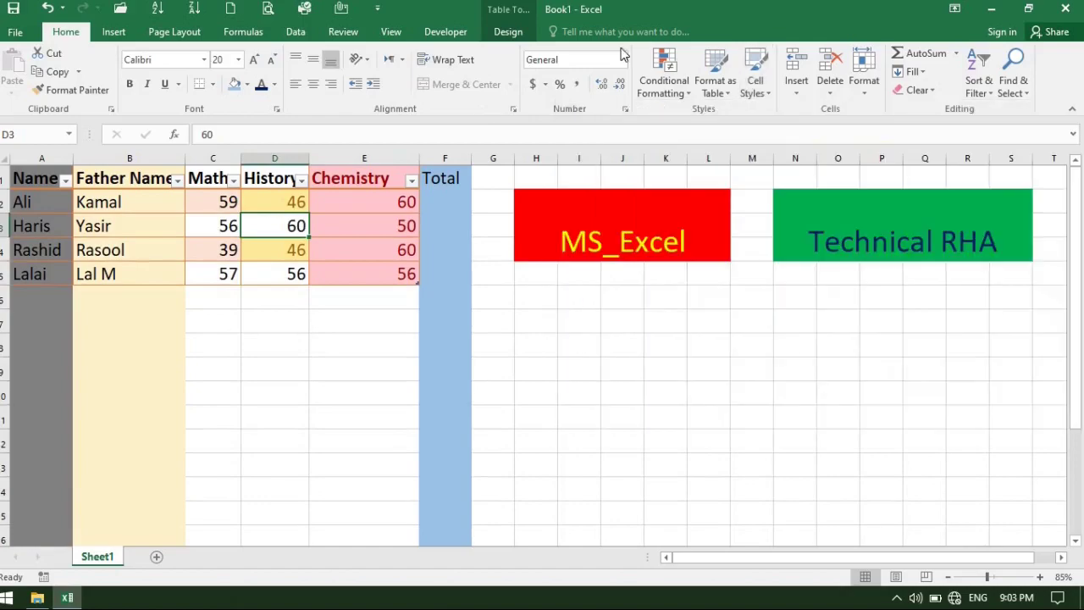
pyautogui.click(756, 84)
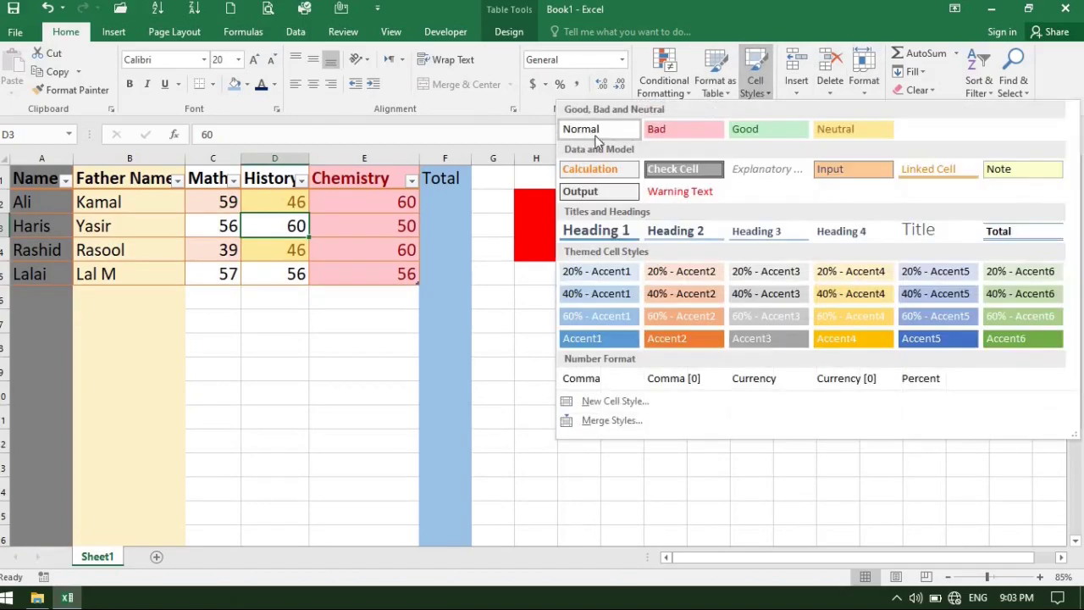
pyautogui.click(383, 351)
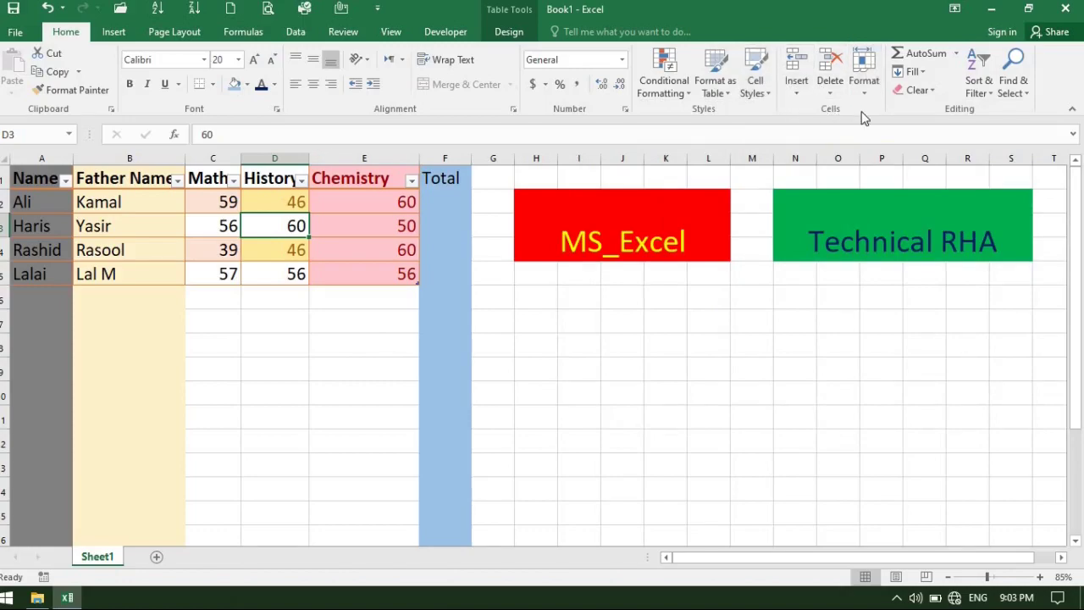
# - Look over the Insert options without inserting anything, then select empty cell E6
pyautogui.click(798, 86)
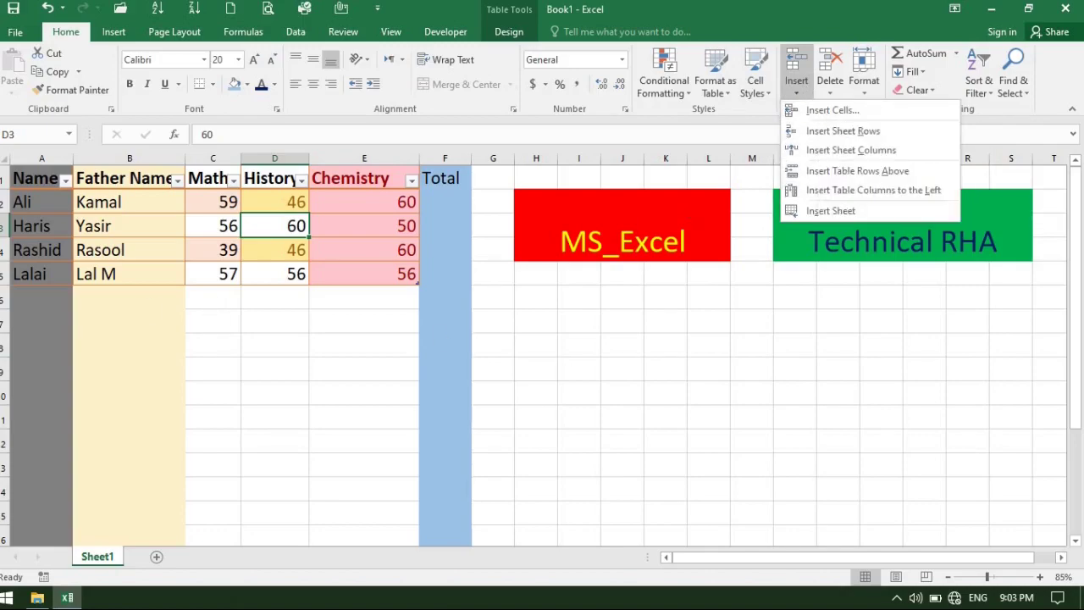
pyautogui.click(37, 316)
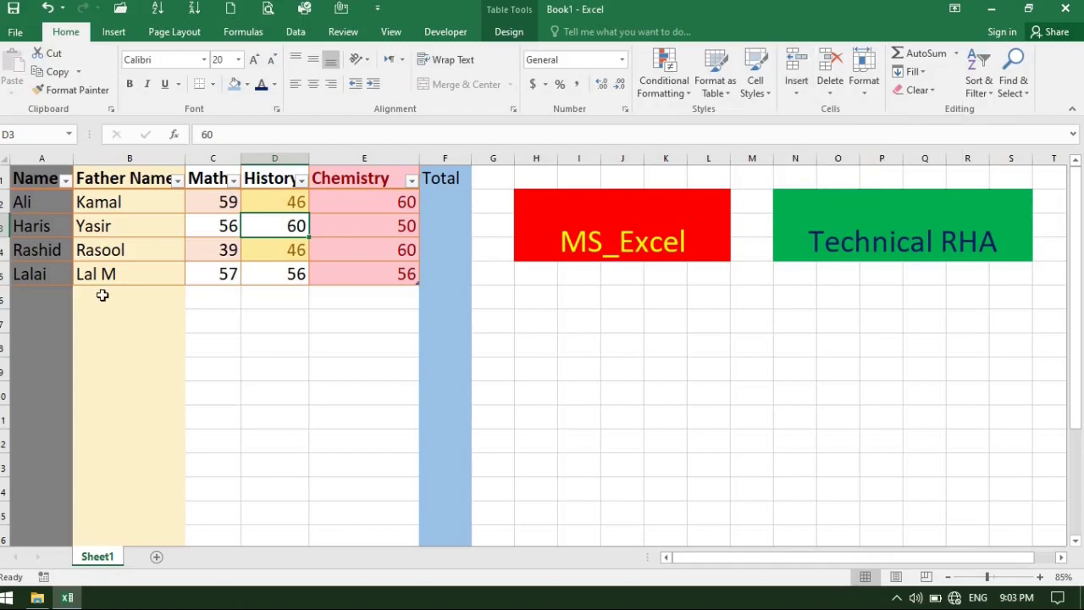
pyautogui.click(345, 305)
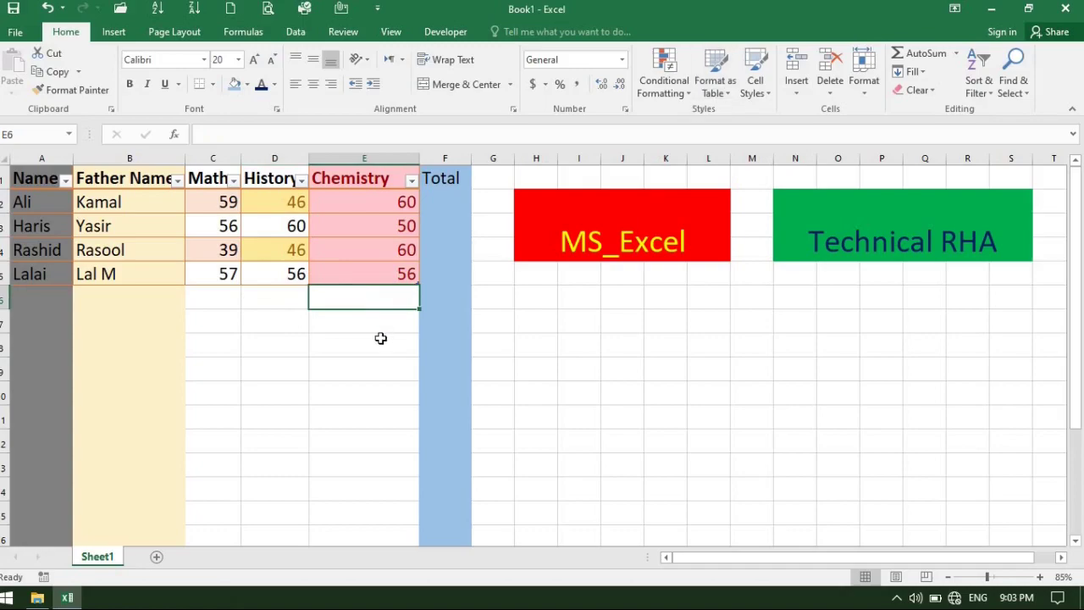
# - Move to cell D6 and zoom the sheet view to 115%
pyautogui.doubleClick(371, 303)
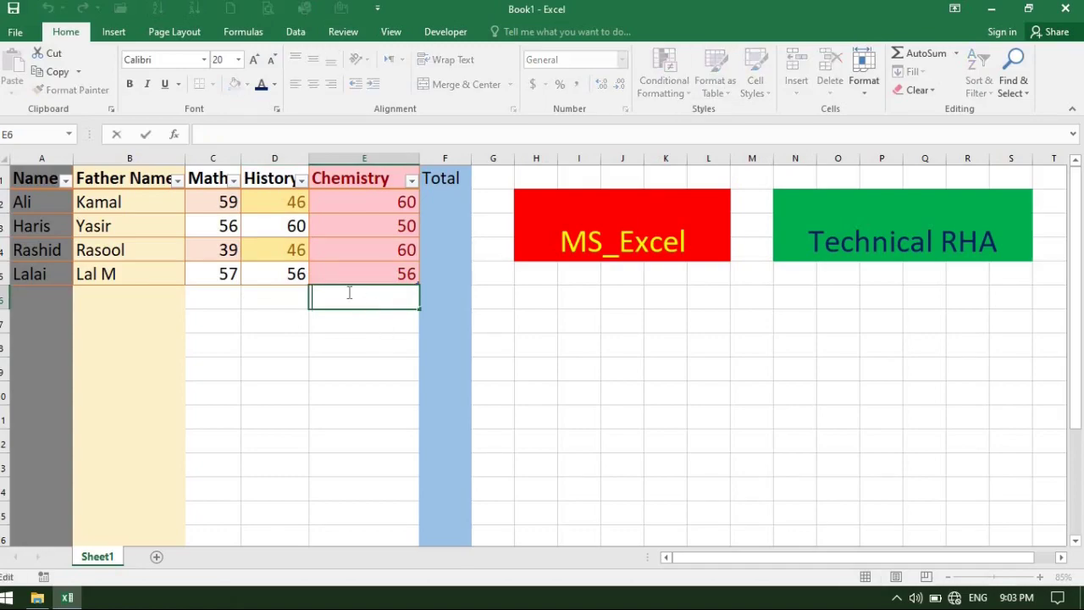
pyautogui.click(277, 294)
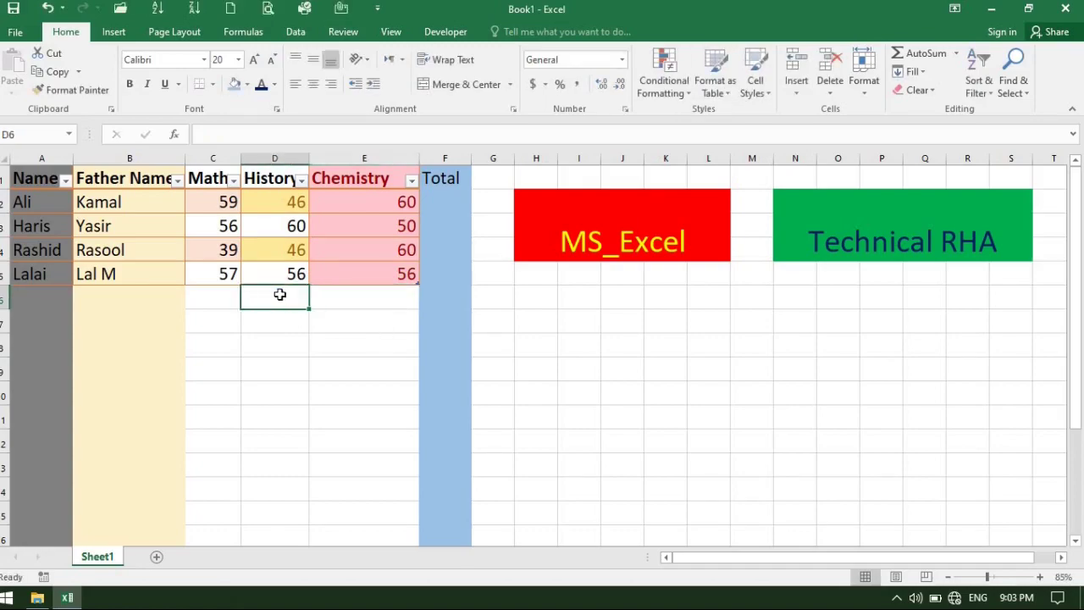
pyautogui.scroll(2, 292, 298)
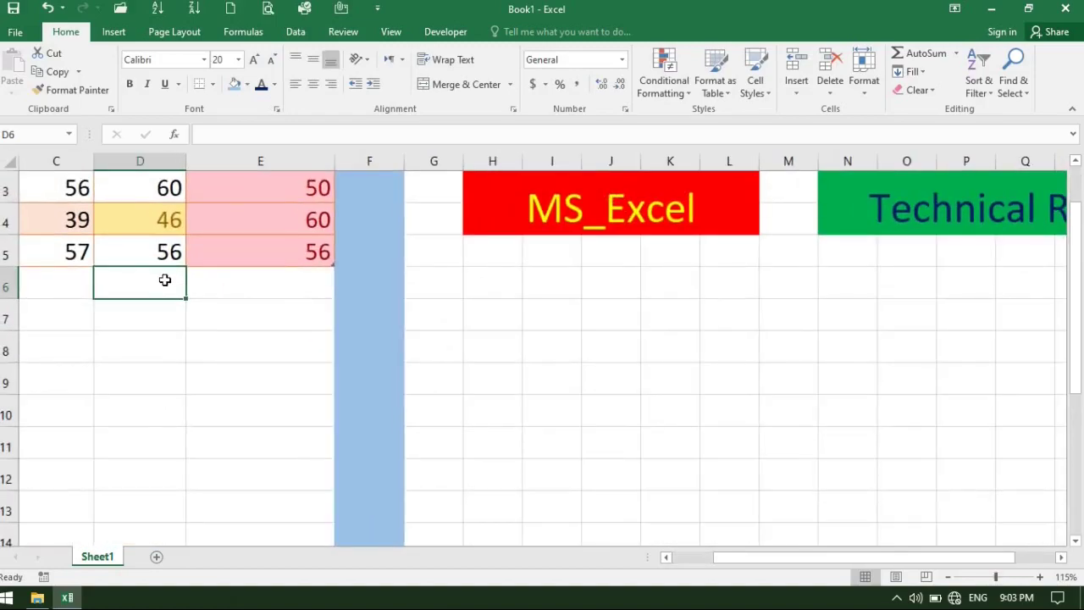
pyautogui.click(796, 82)
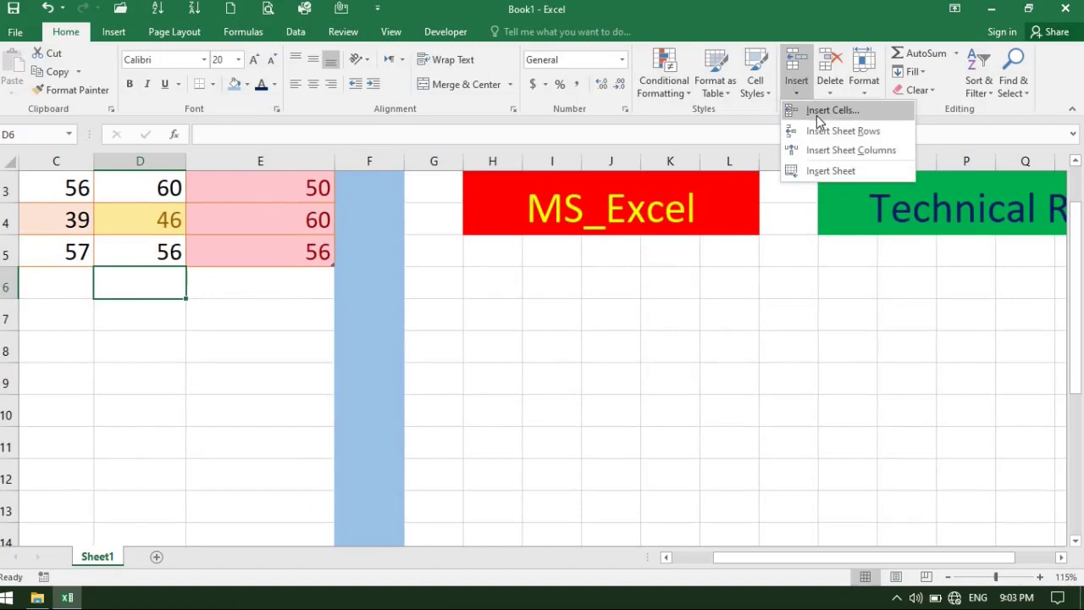
pyautogui.click(828, 110)
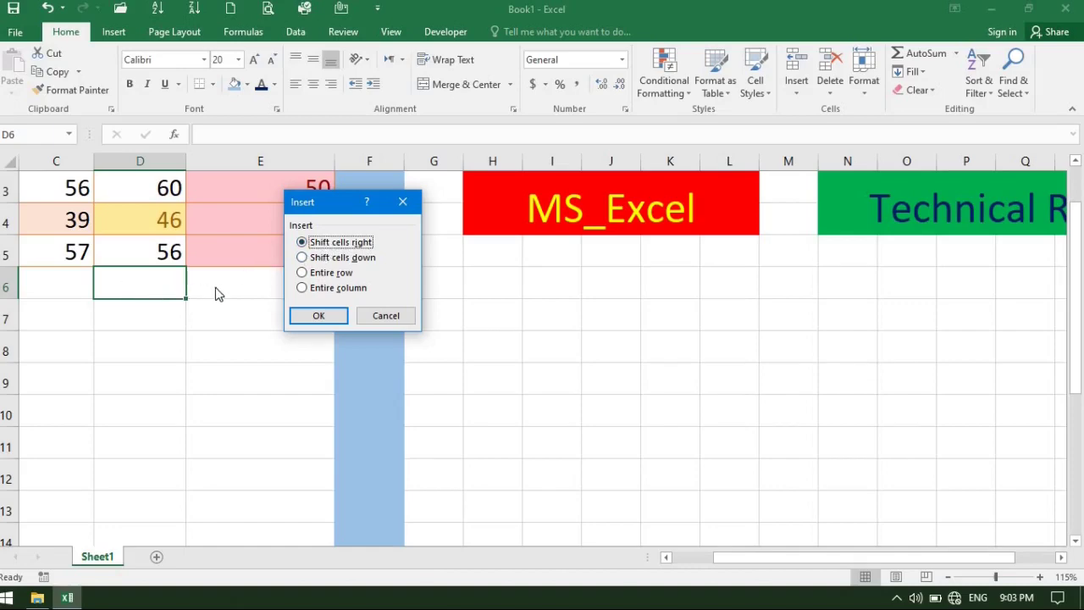
pyautogui.click(309, 258)
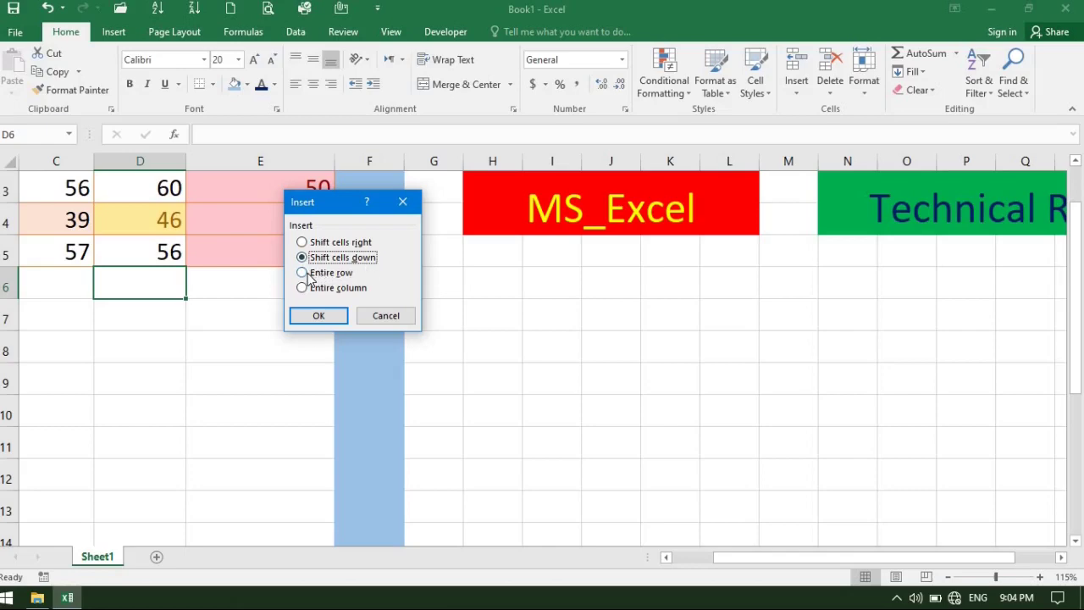
pyautogui.click(308, 275)
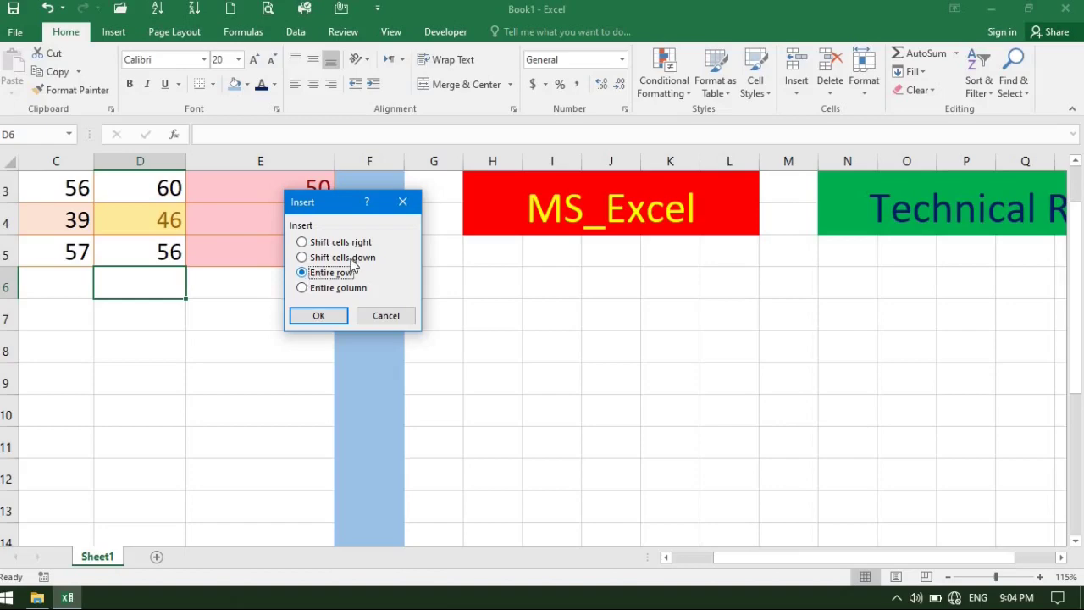
pyautogui.click(303, 289)
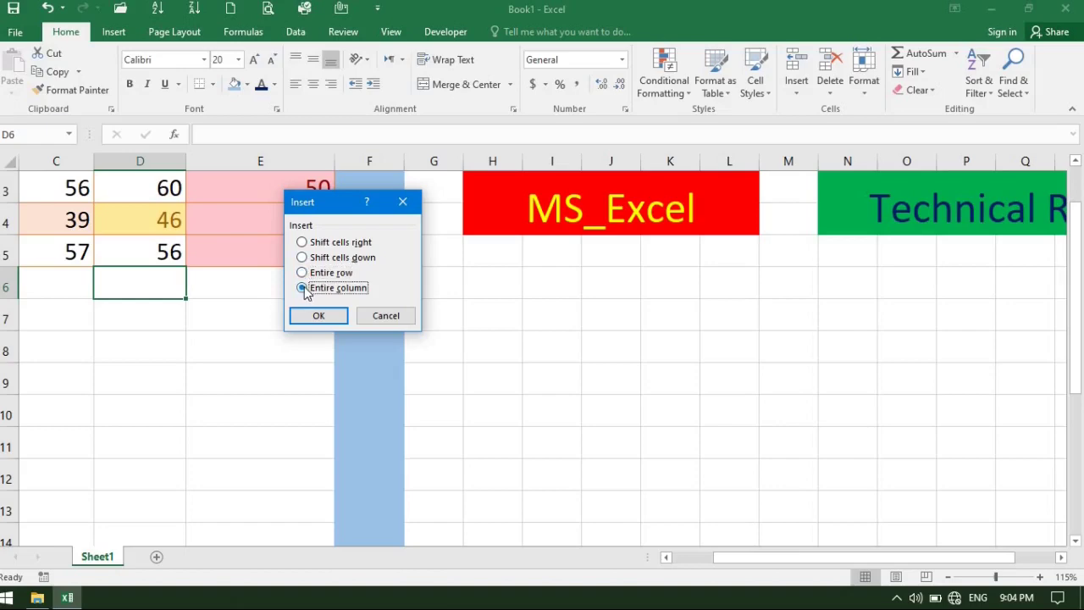
pyautogui.click(387, 316)
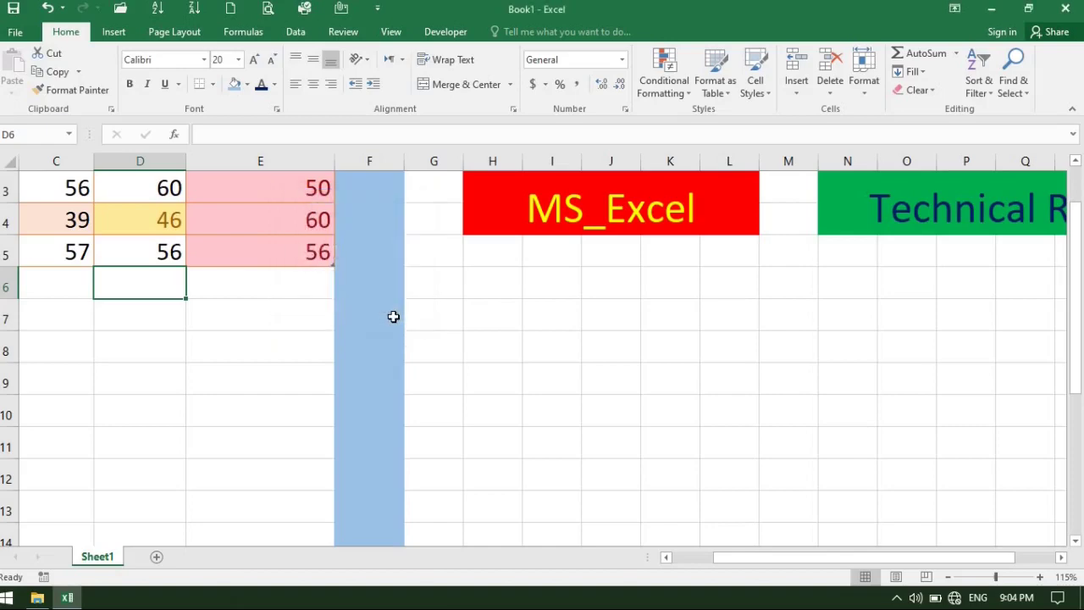
# - Insert a blank sheet row at row 6, then look over the Insert and Delete options
pyautogui.click(809, 85)
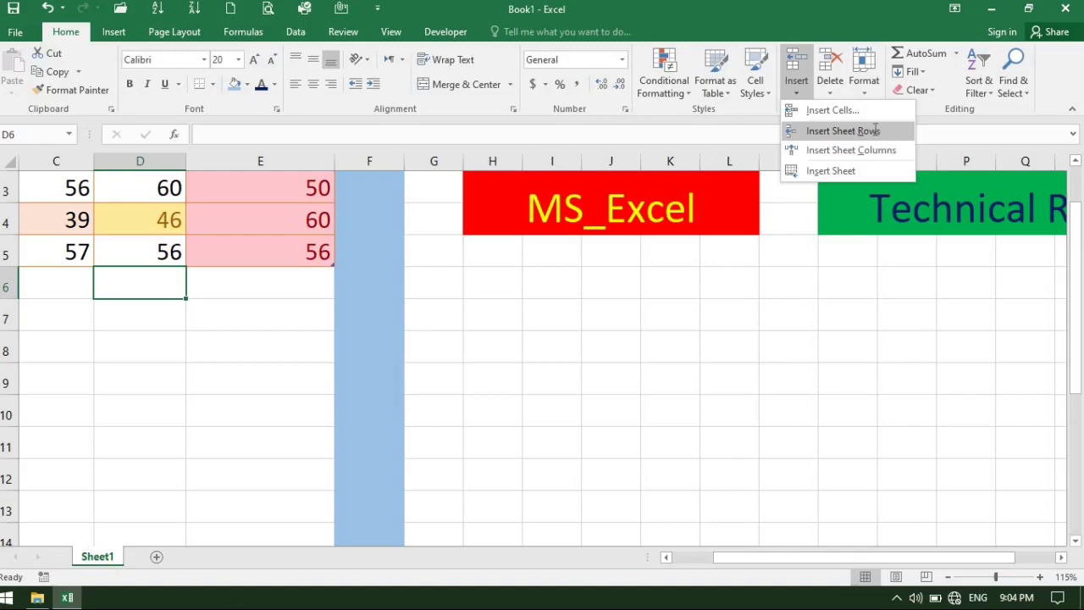
pyautogui.click(874, 128)
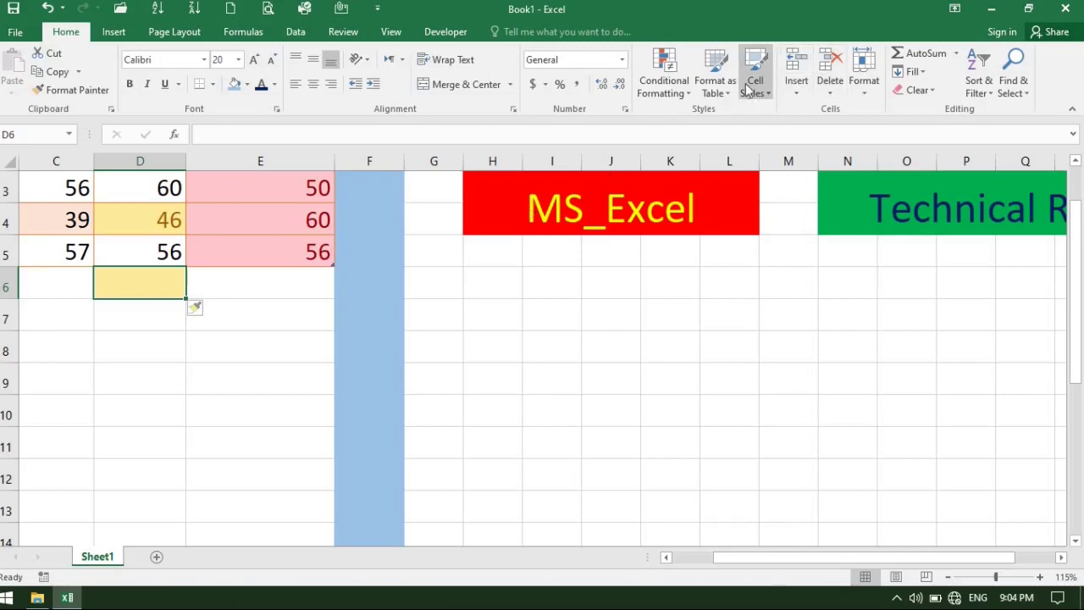
pyautogui.click(796, 85)
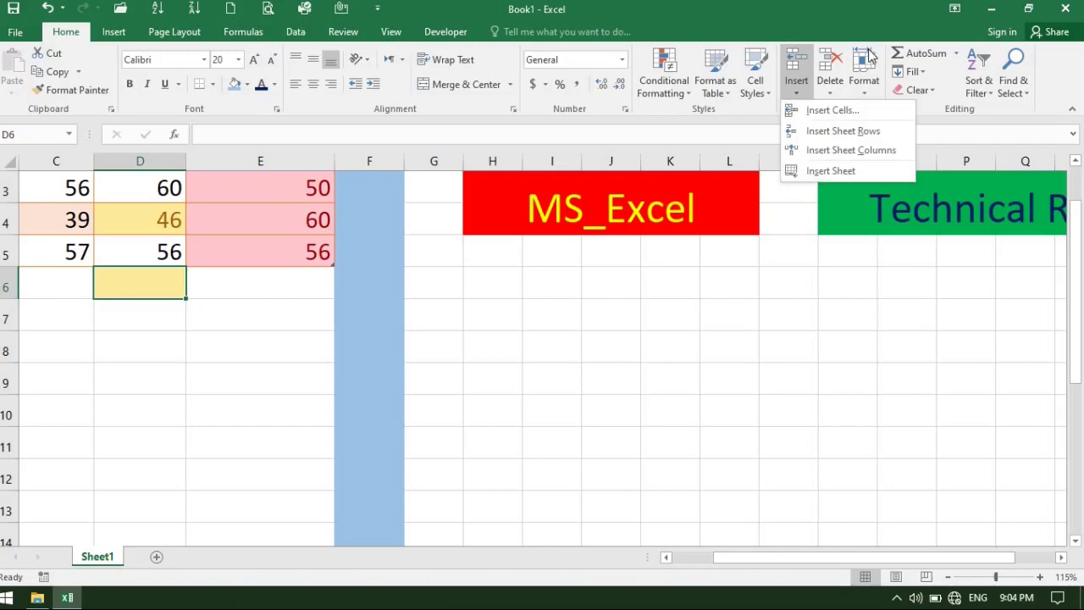
pyautogui.click(834, 80)
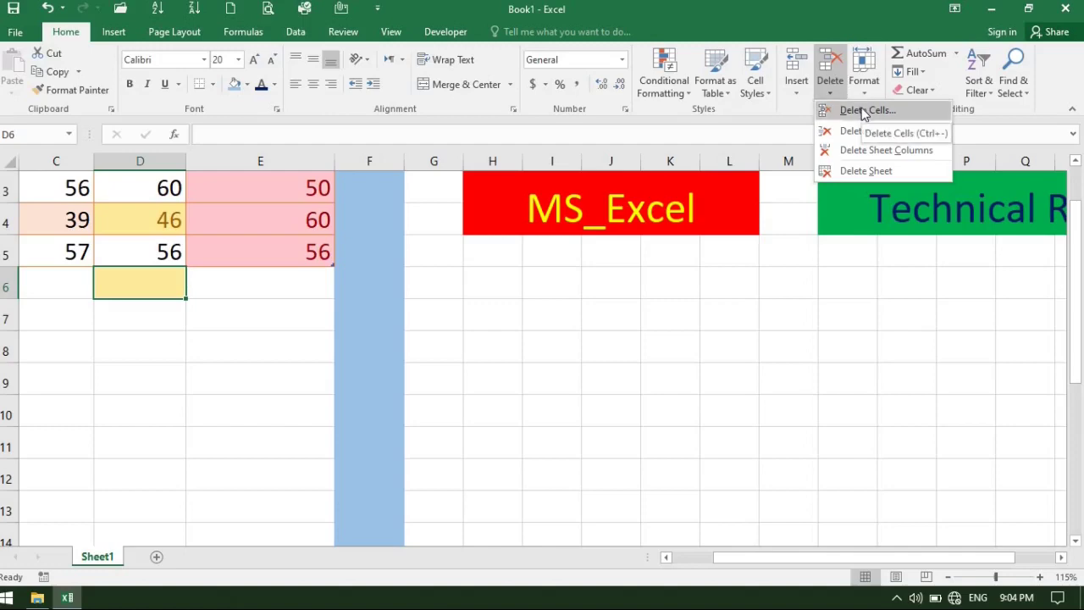
# - Delete cell D6, shifting the remaining row-6 cells one column left
pyautogui.click(164, 283)
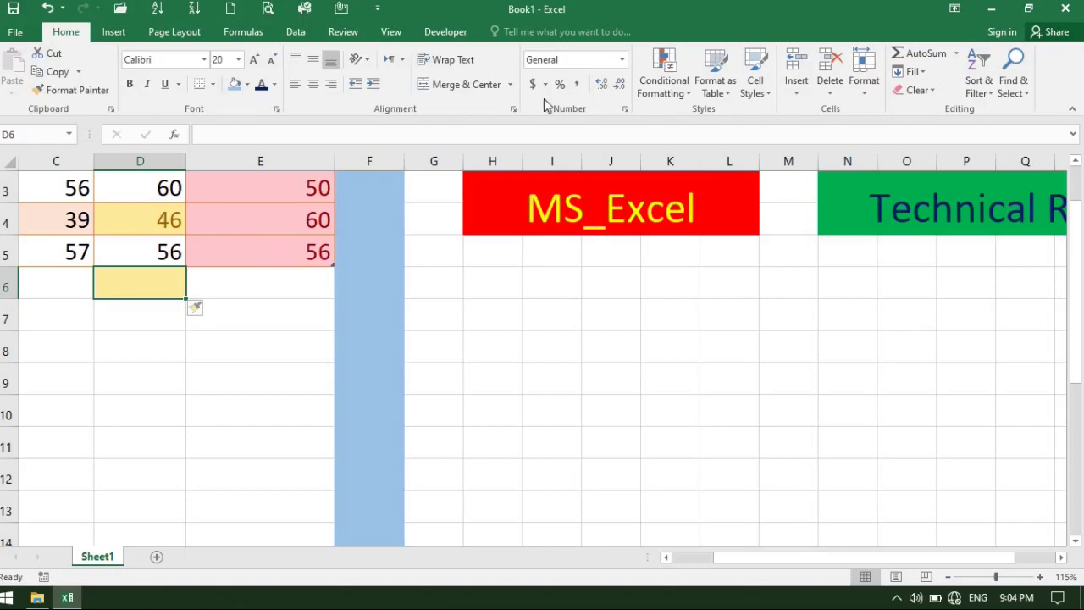
pyautogui.click(830, 89)
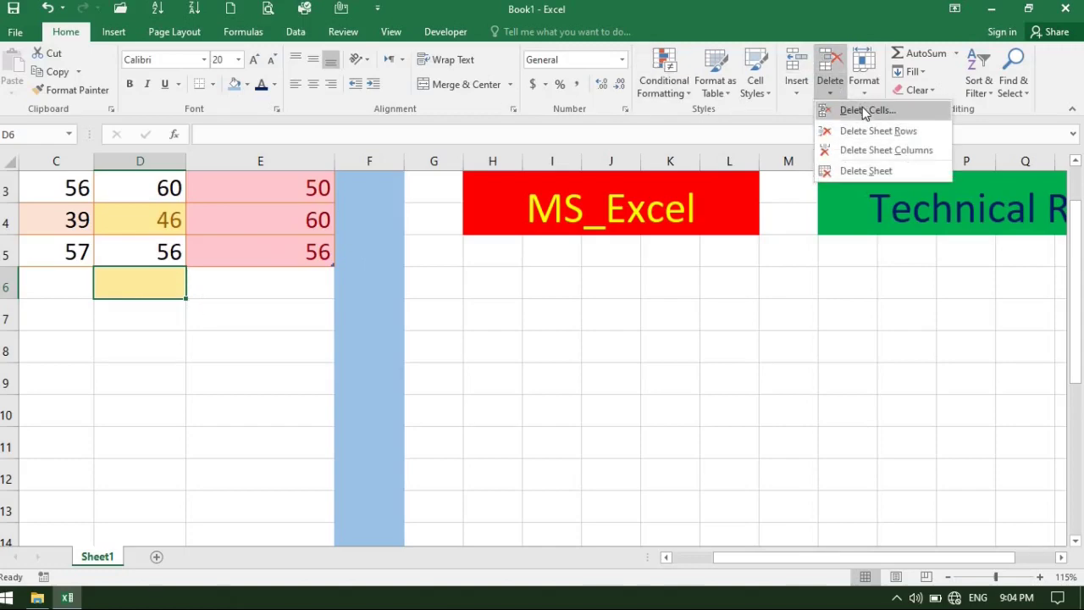
pyautogui.press('Escape')
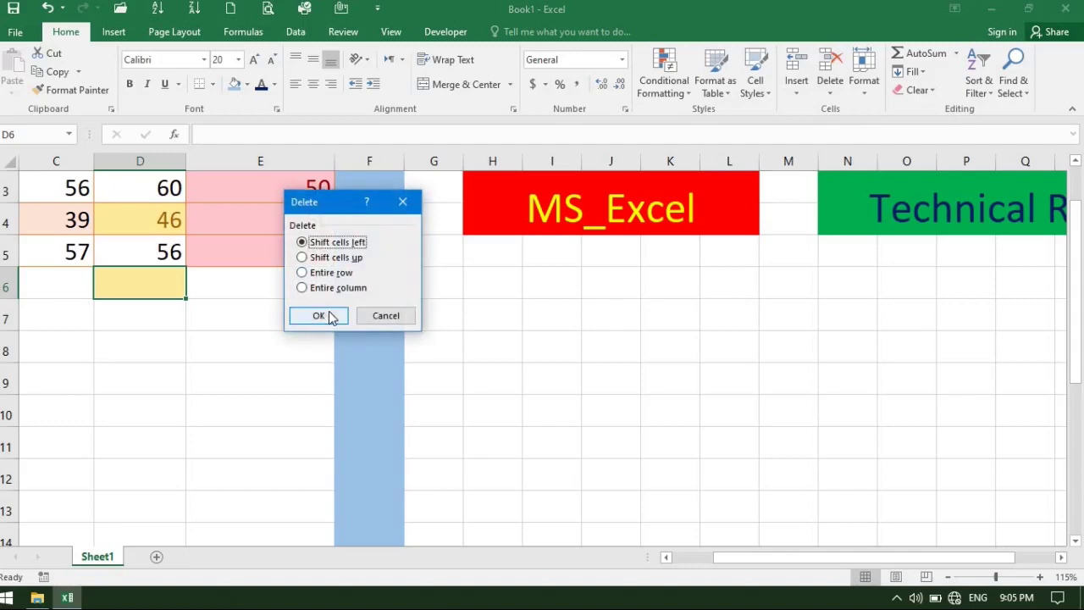
pyautogui.click(320, 314)
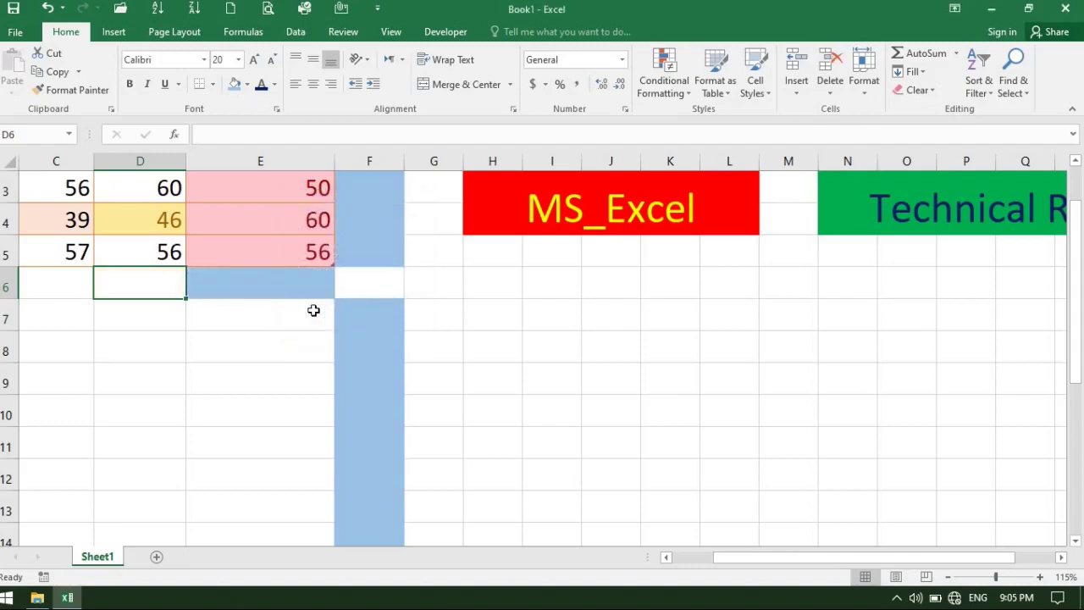
pyautogui.click(830, 83)
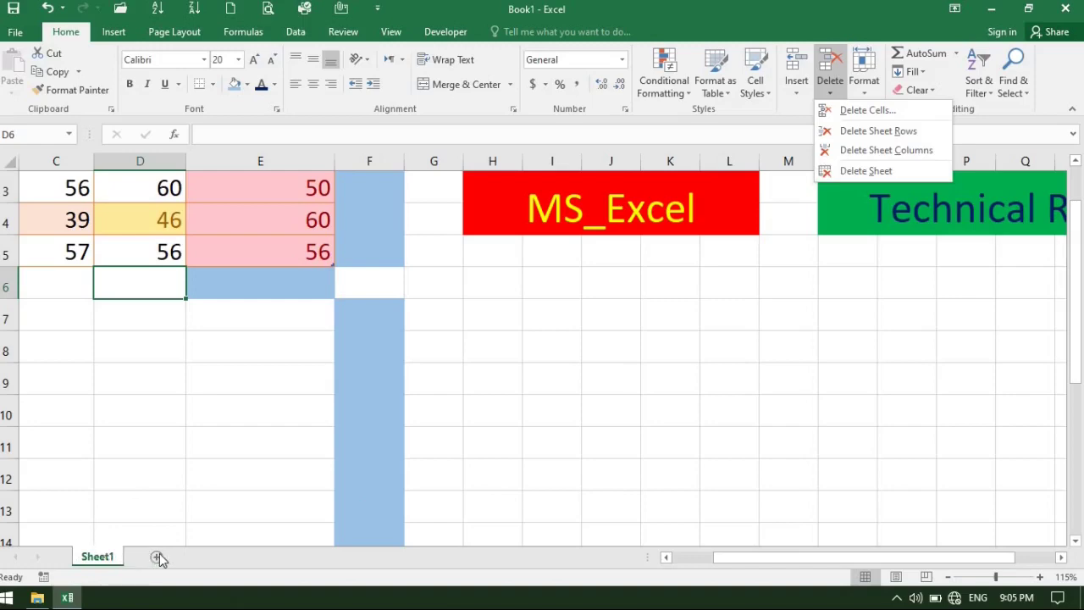
pyautogui.click(171, 477)
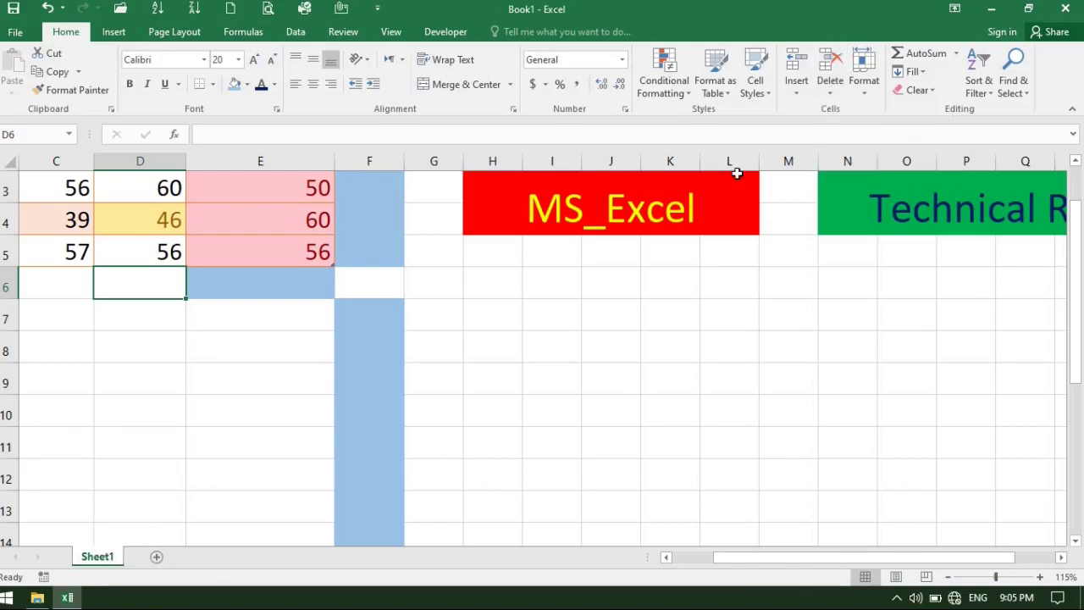
pyautogui.click(867, 82)
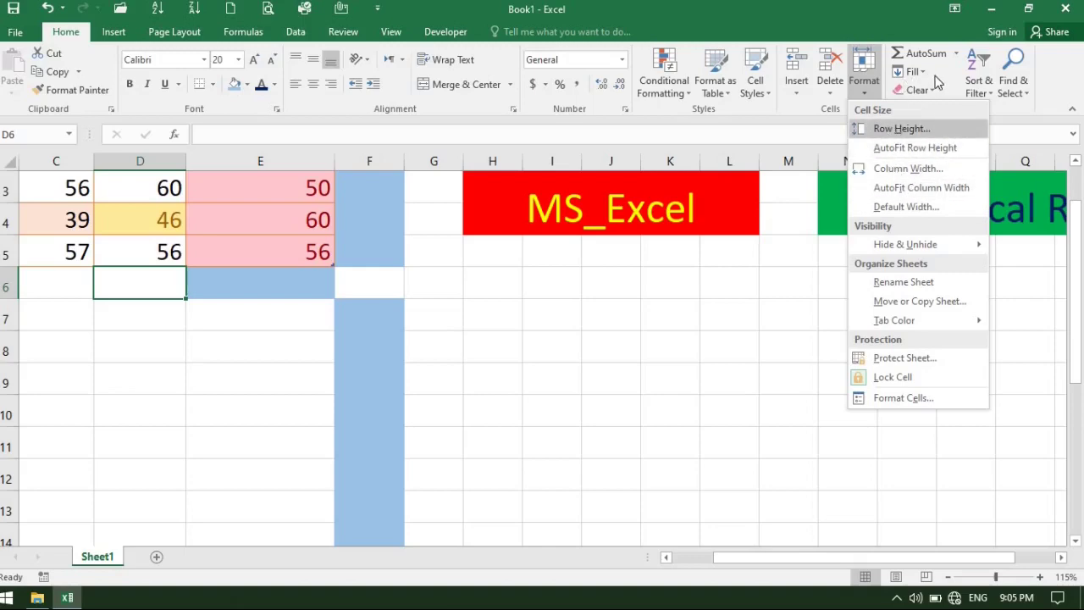
pyautogui.click(940, 79)
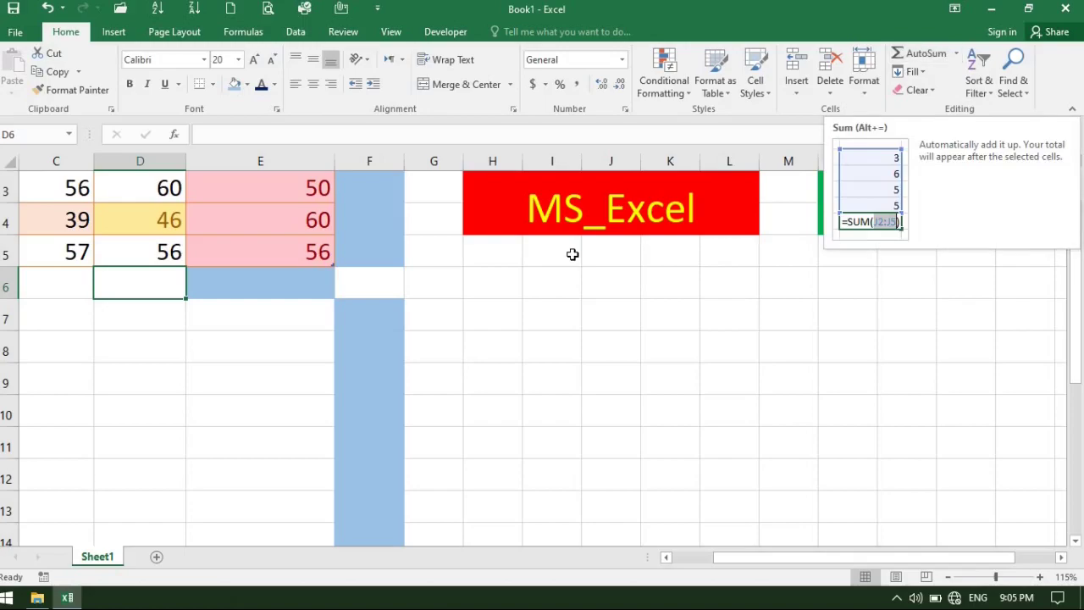
pyautogui.click(306, 227)
# - Enter a formula referencing the first student's marks C2:E2 in F2, which returns #VALUE!
pyautogui.press('Up')
pyautogui.press('Up')
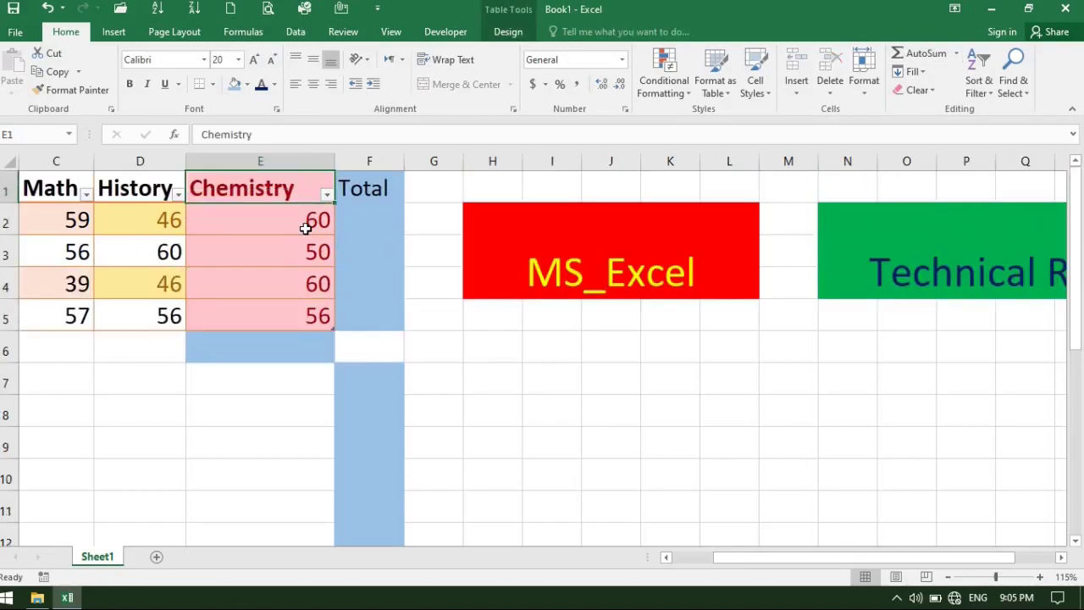
pyautogui.click(354, 213)
pyautogui.write('=')
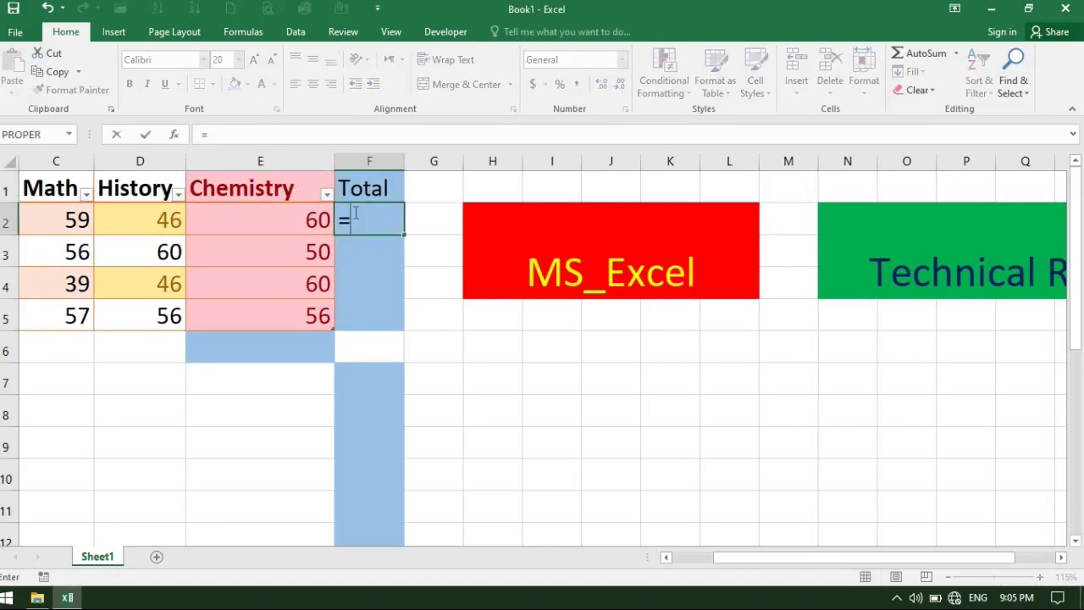
pyautogui.click(40, 216)
pyautogui.moveTo(162, 220); pyautogui.dragTo(219, 219)
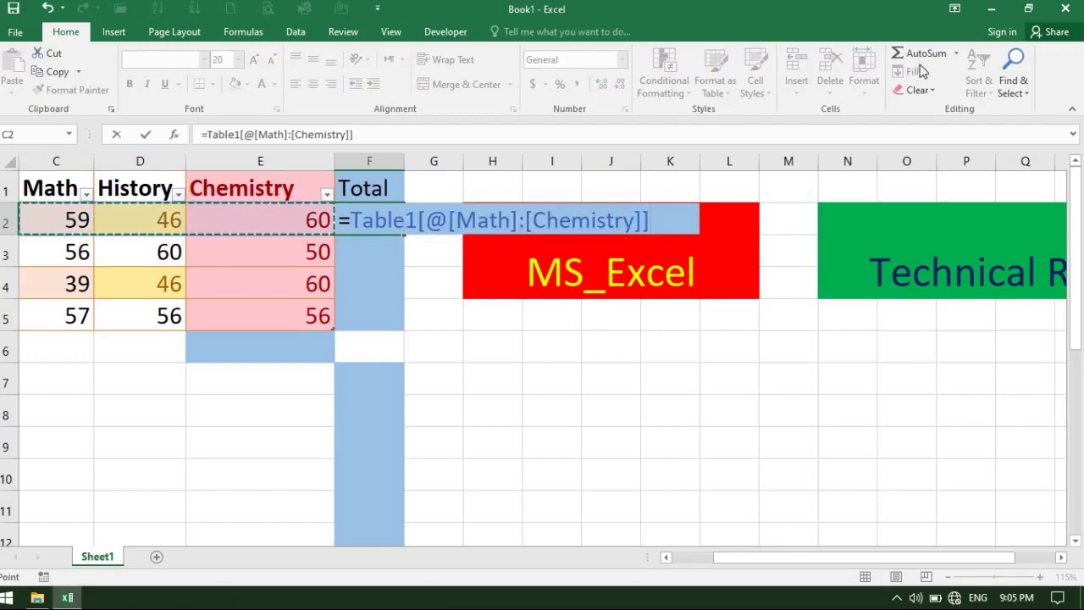
pyautogui.hotkey('ctrl', 'Return')
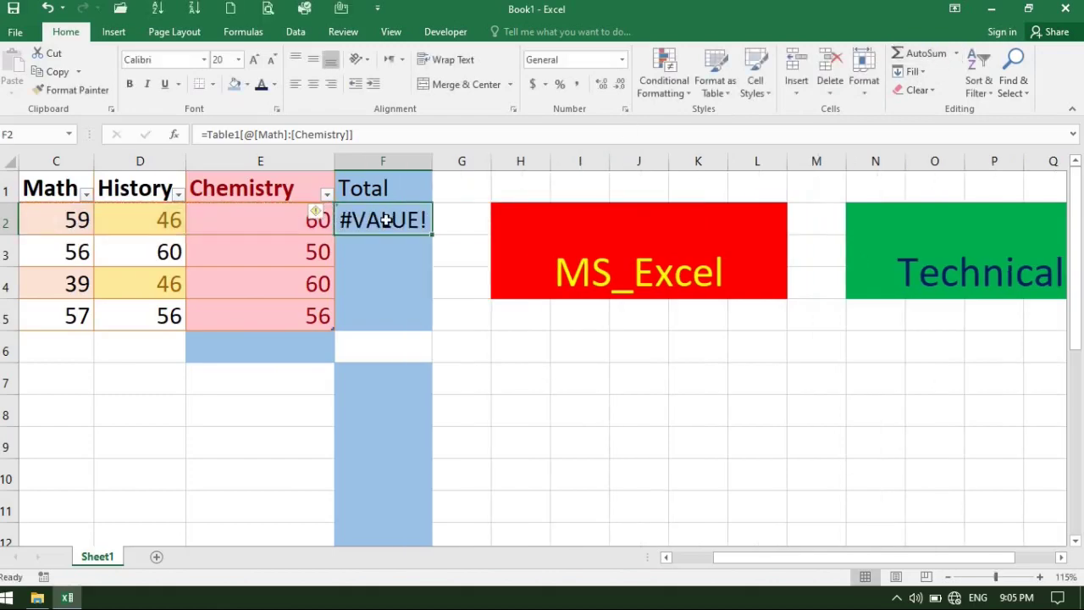
# - Clear the #VALUE! error from F2 and select the marks C2:E2
pyautogui.click(431, 169)
pyautogui.press('BackSpace')
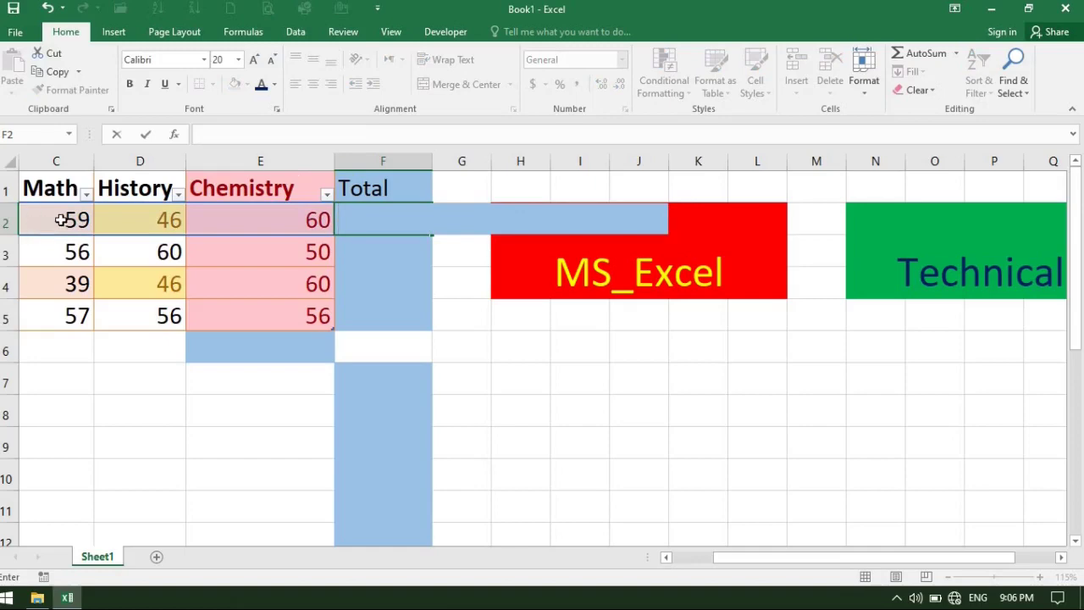
pyautogui.moveTo(42, 219); pyautogui.dragTo(302, 222)
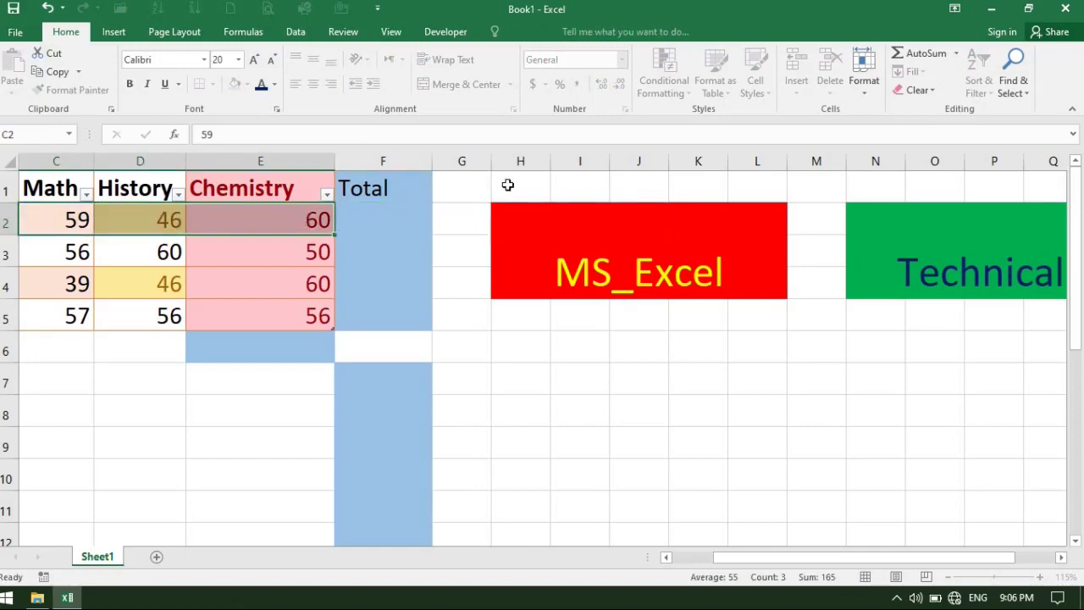
# - AutoSum the first student's marks to 165 in F2, undoing a stray subtotal in row 3
pyautogui.click(947, 61)
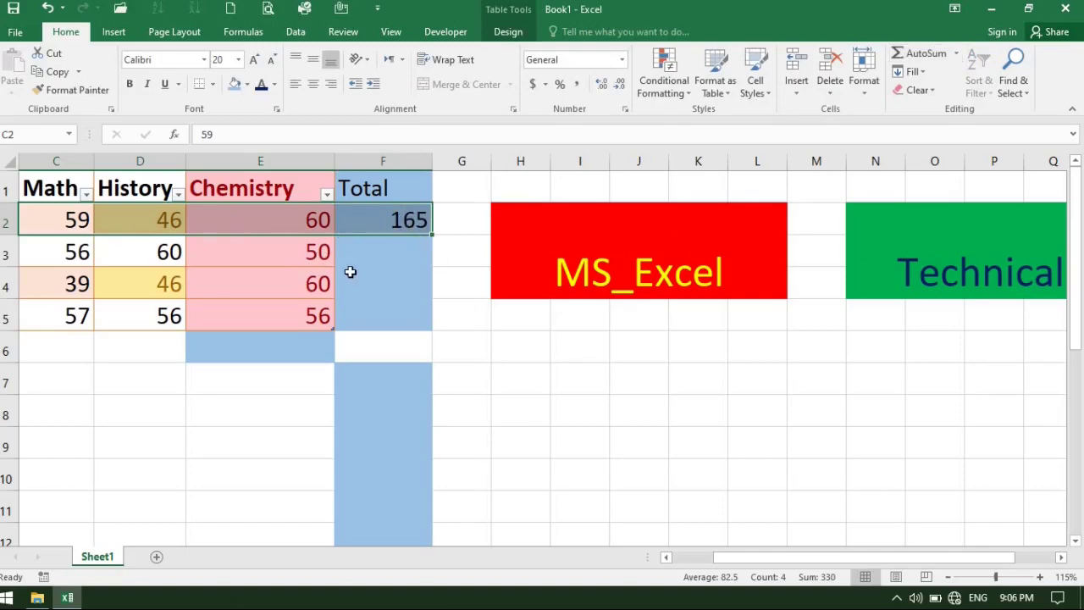
pyautogui.click(368, 251)
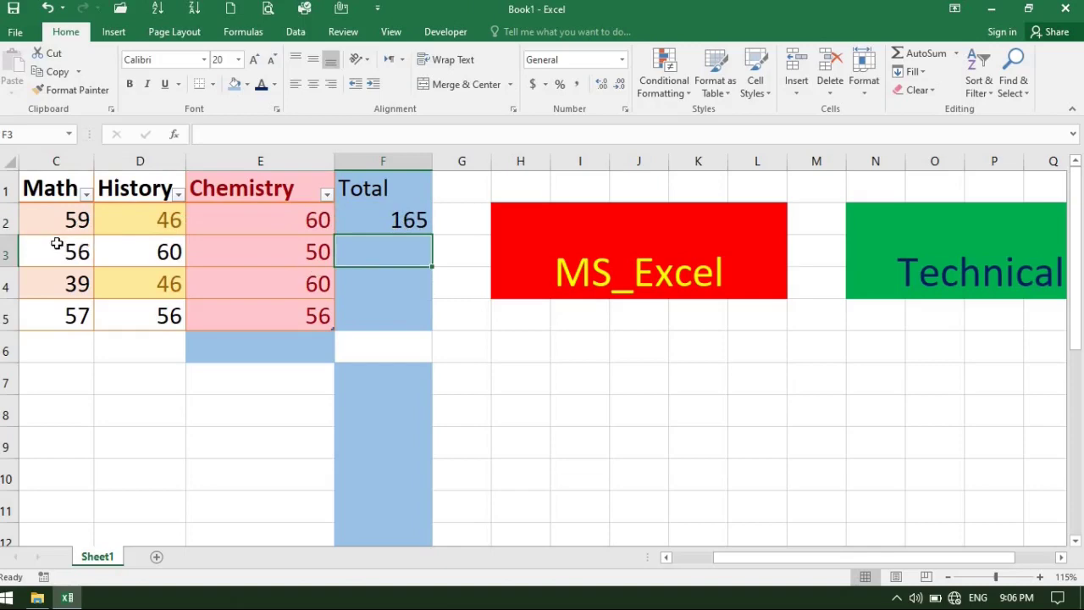
pyautogui.moveTo(25, 253); pyautogui.dragTo(280, 258)
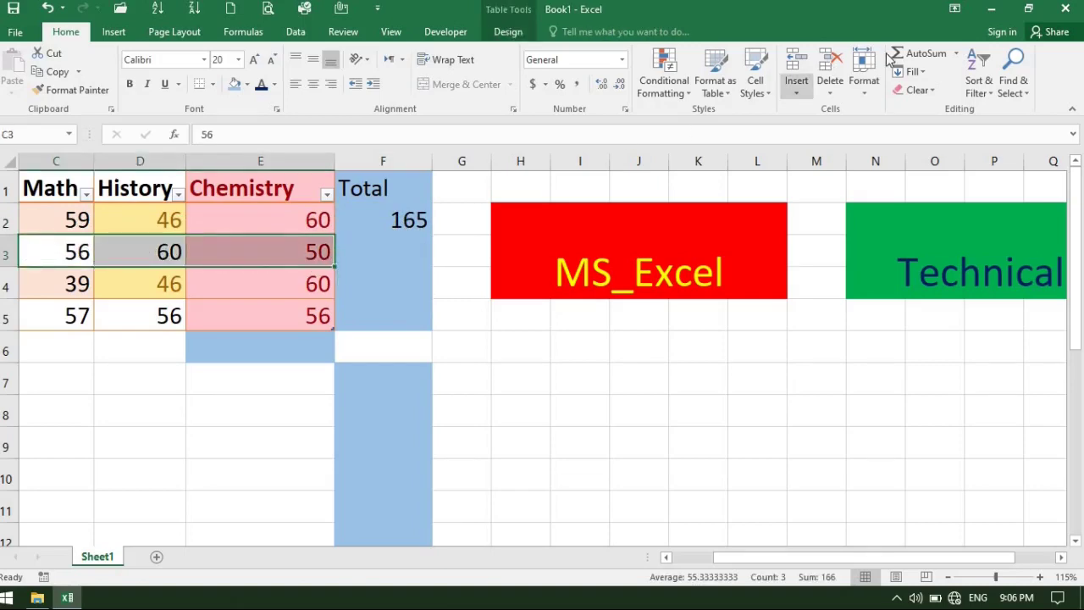
pyautogui.click(923, 56)
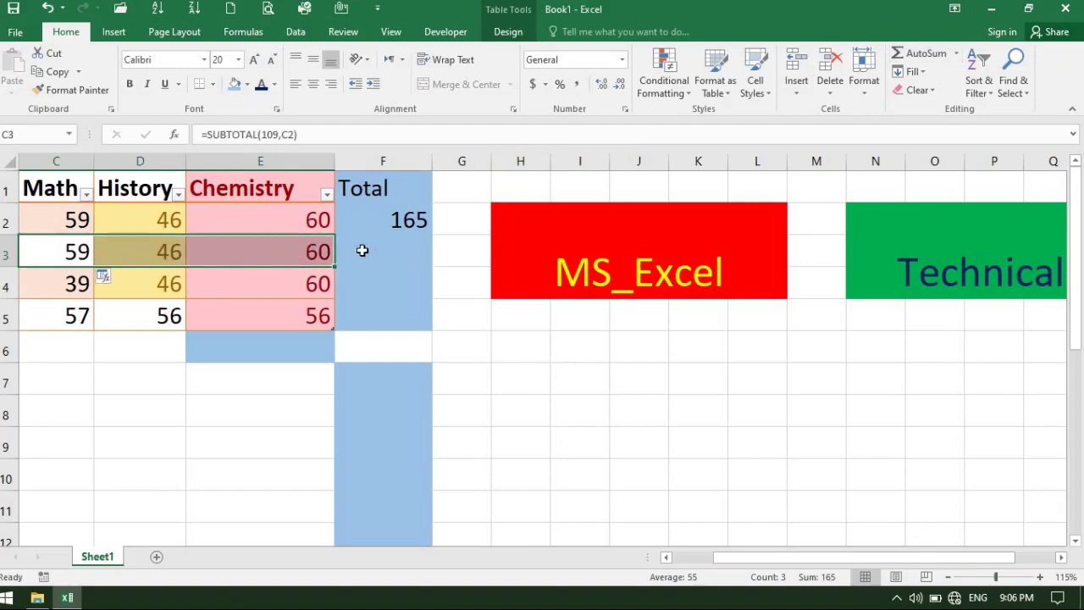
pyautogui.hotkey('ctrl', 'z')
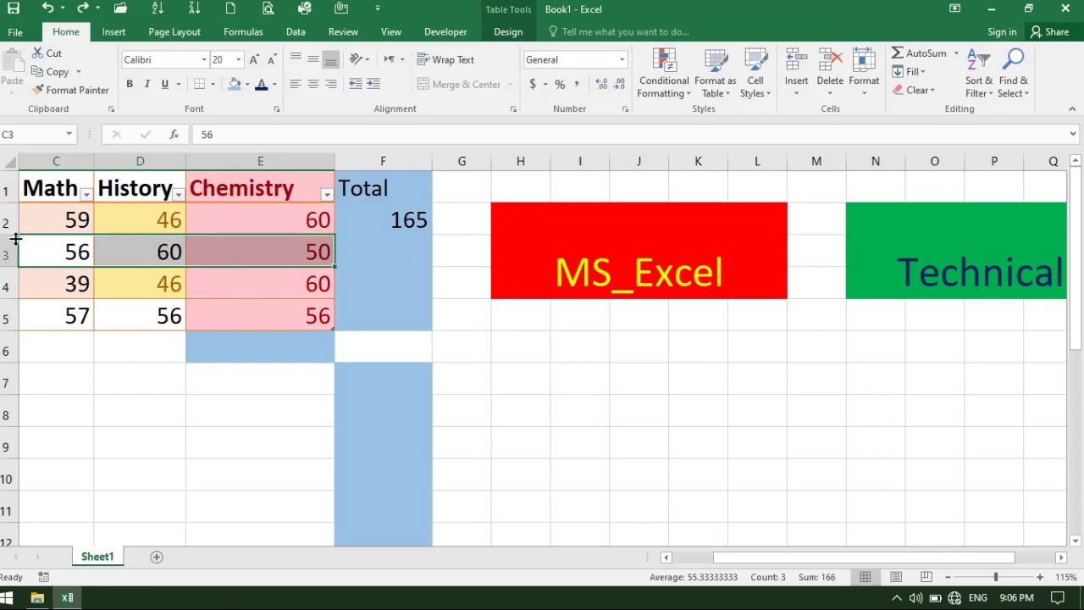
# - Fill row 3's Math mark 56 across D3:F3 using the fill handle
pyautogui.click(45, 248)
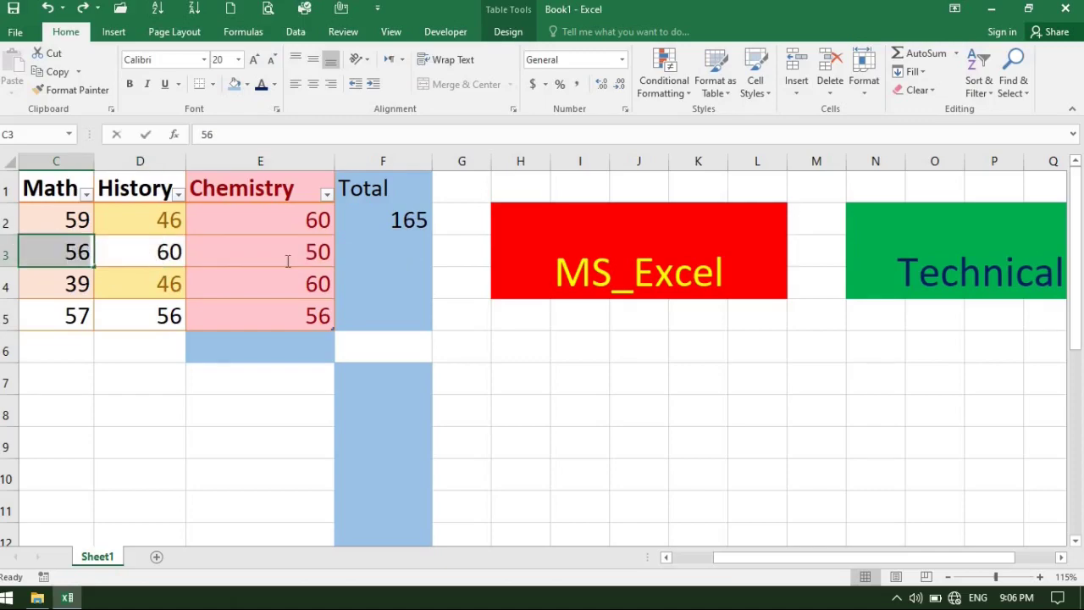
pyautogui.doubleClick(78, 253)
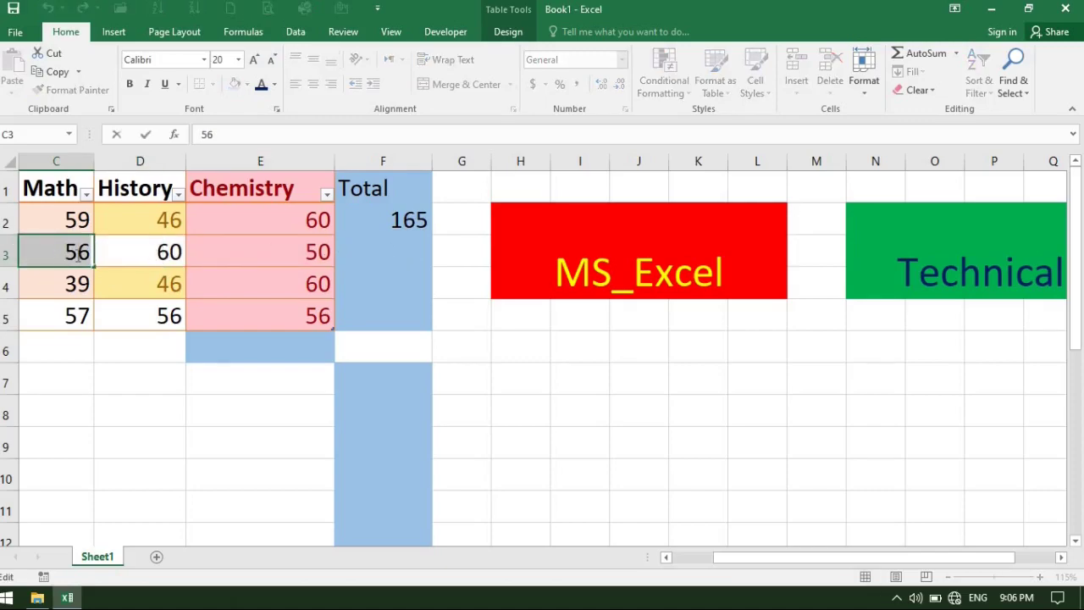
pyautogui.moveTo(78, 254); pyautogui.dragTo(153, 254)
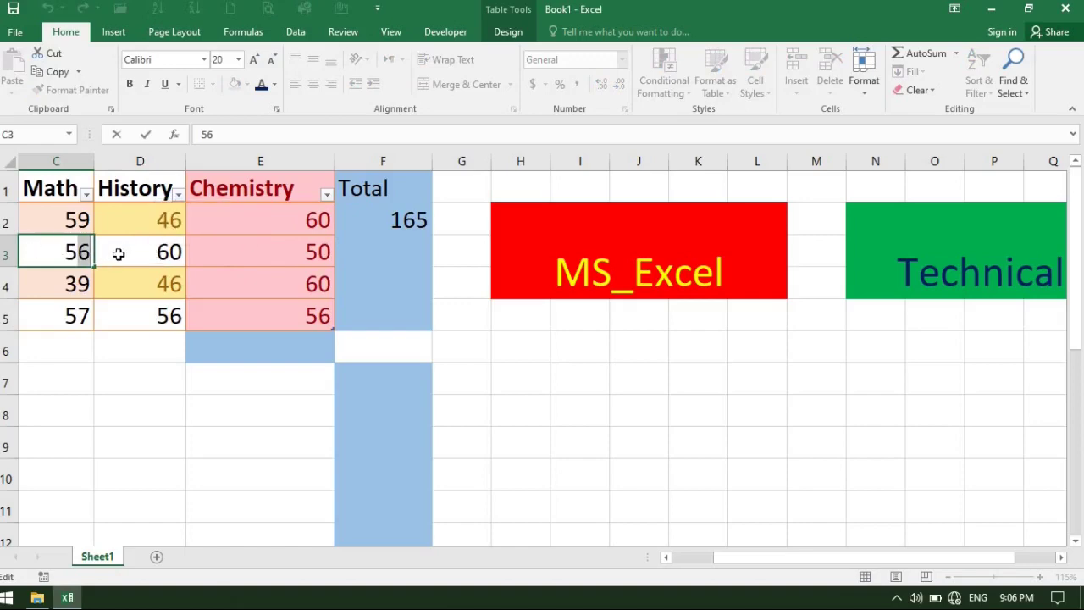
pyautogui.doubleClick(120, 254)
pyautogui.click(76, 251)
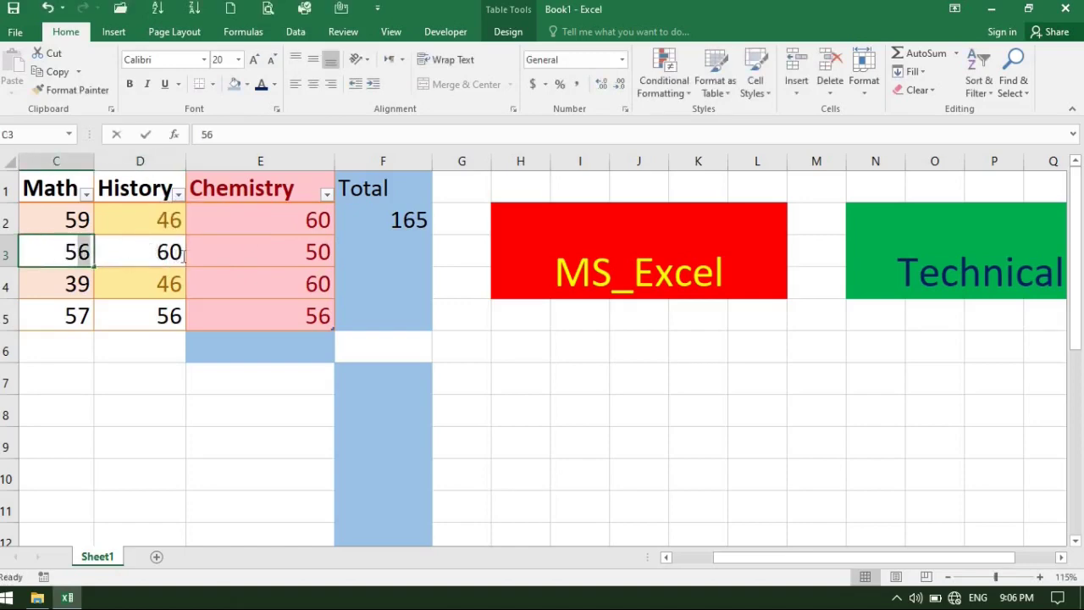
pyautogui.click(123, 251)
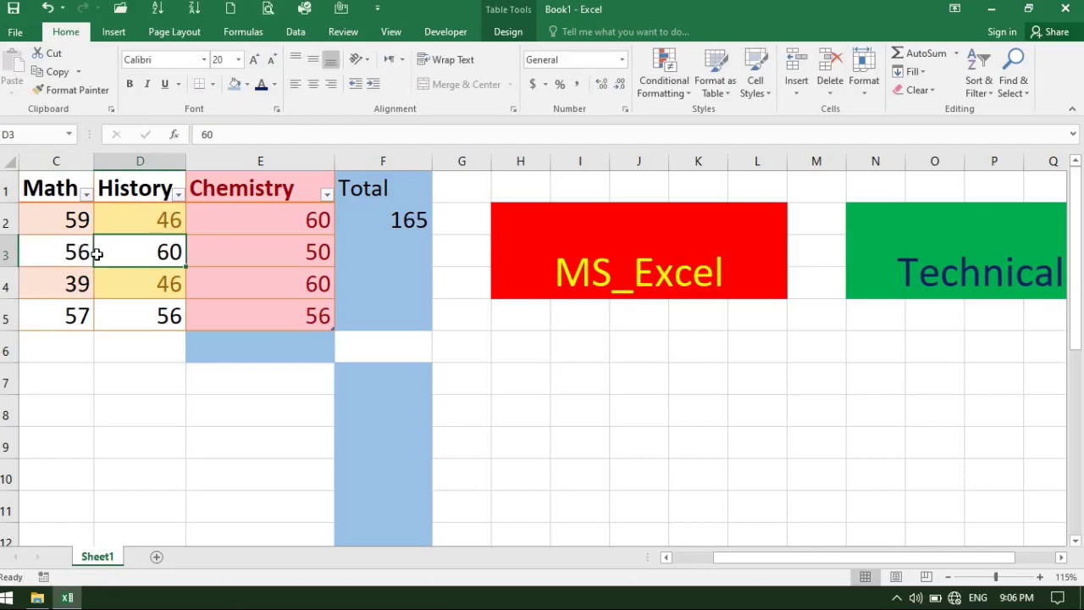
pyautogui.click(83, 251)
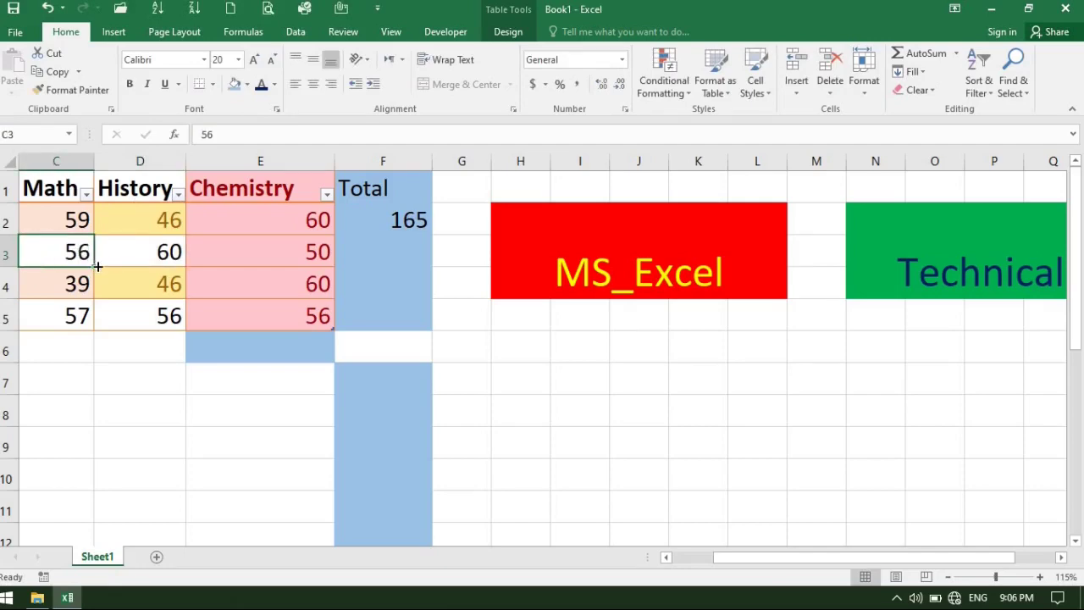
pyautogui.moveTo(93, 267); pyautogui.dragTo(430, 251)
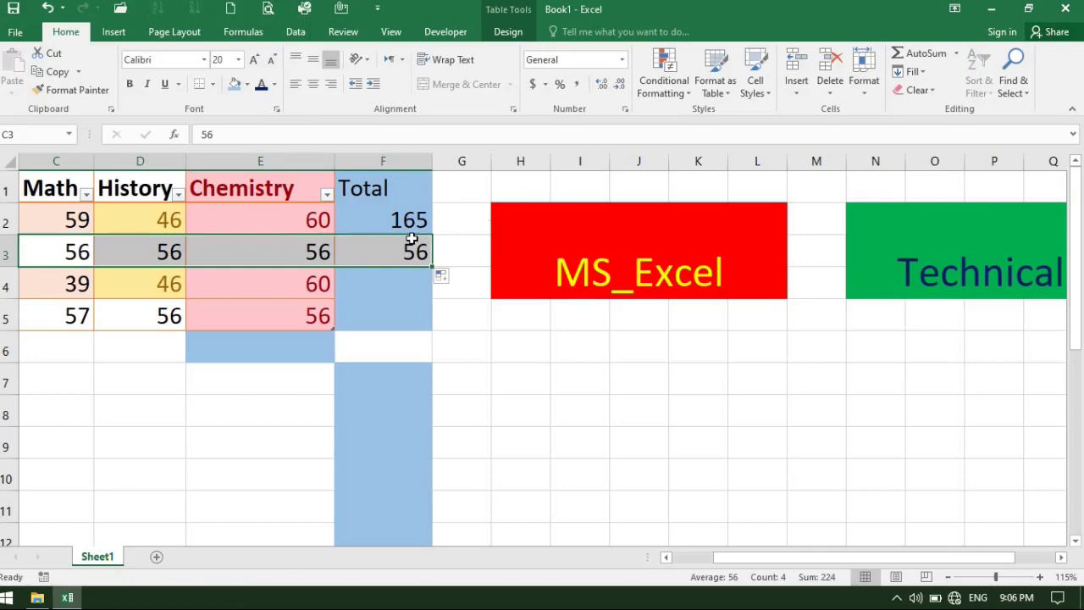
# - Undo the fill so row 3 shows 56, 60 and 50 again with F3 blank
pyautogui.hotkey('ctrl', 'z')
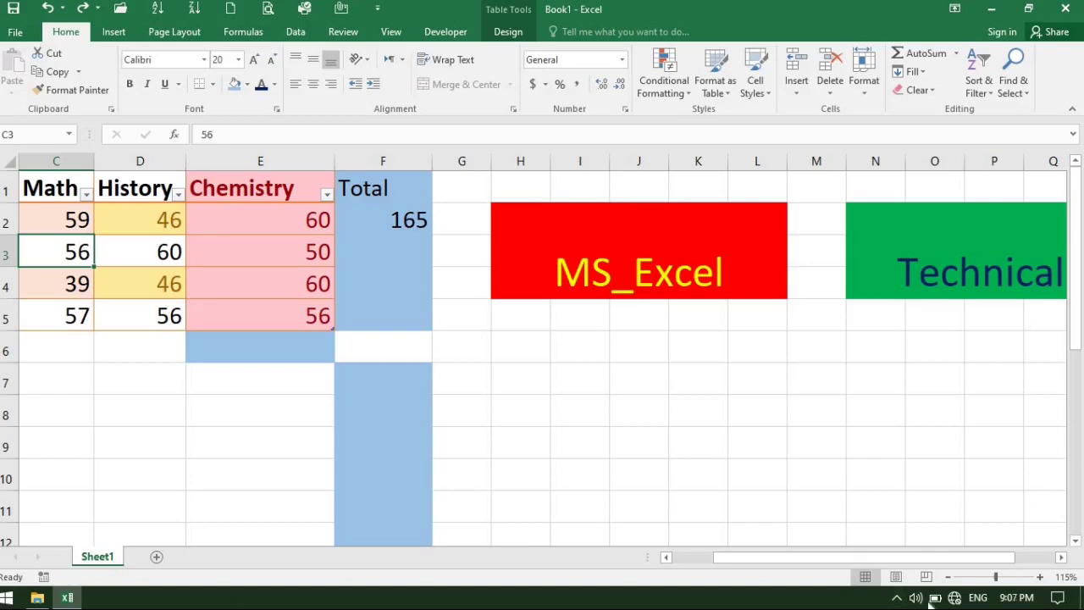
pyautogui.click(896, 597)
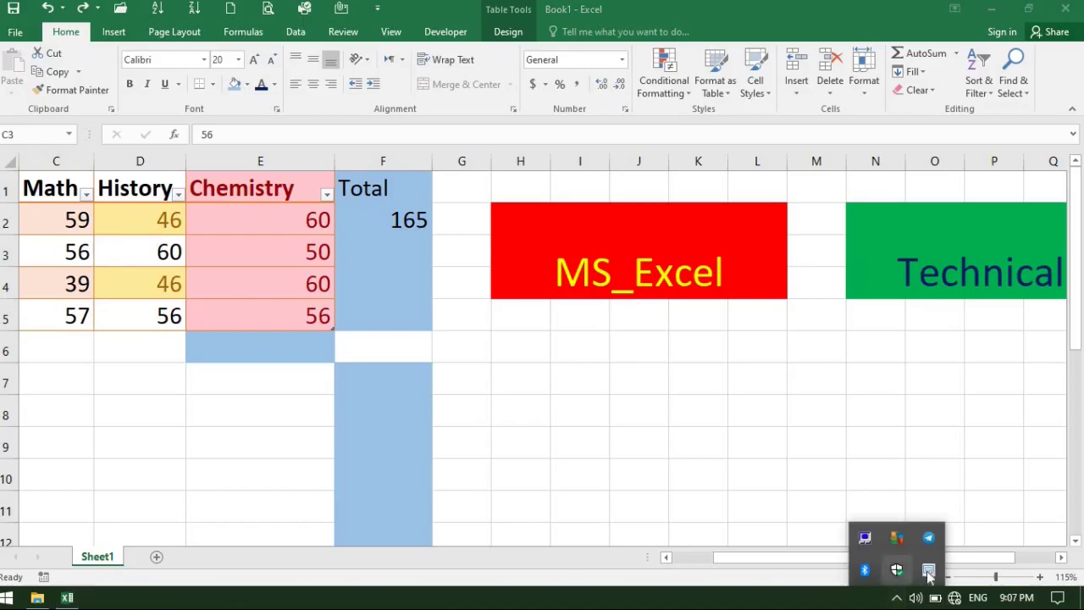